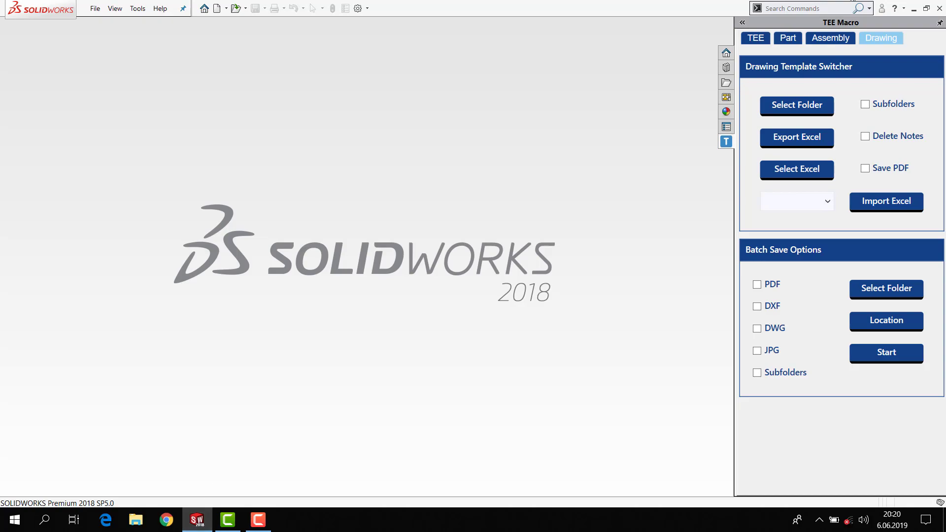
# Open the S90-01 drawing from the drawing folder on the desktop and view its title block
pyautogui.click(913, 9)
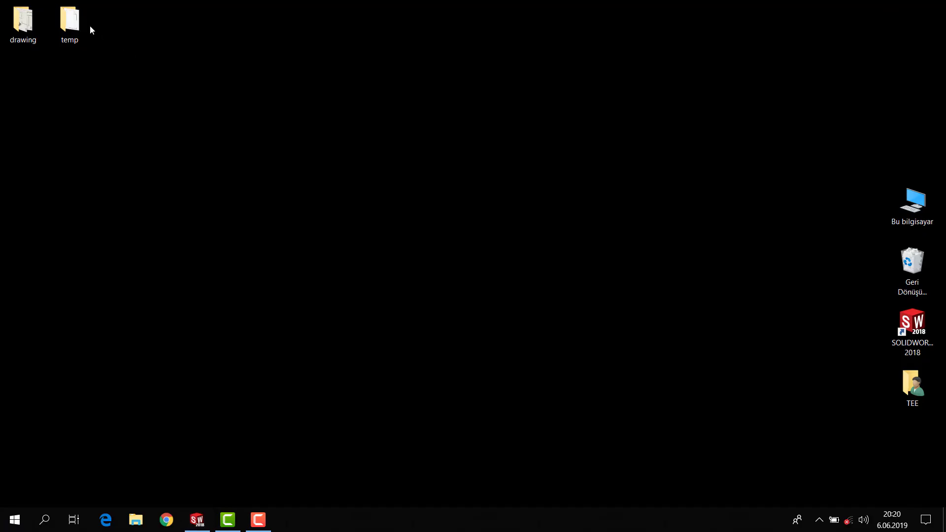
pyautogui.click(35, 22)
pyautogui.doubleClick(393, 204)
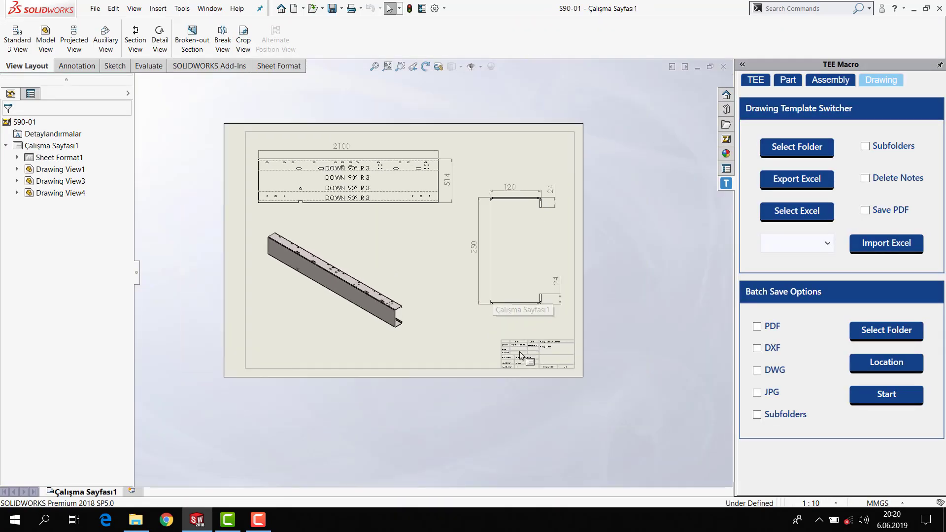
pyautogui.scroll(-1, 521, 355)
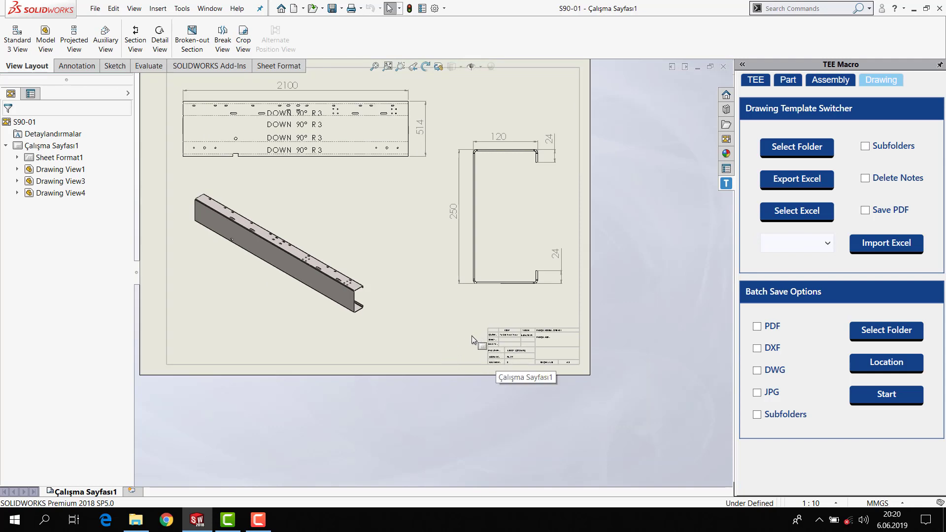
# Replace the sheet format of Çalışma Sayfası1 with the standard format file a4 - jis.slddrt
pyautogui.rightClick(46, 146)
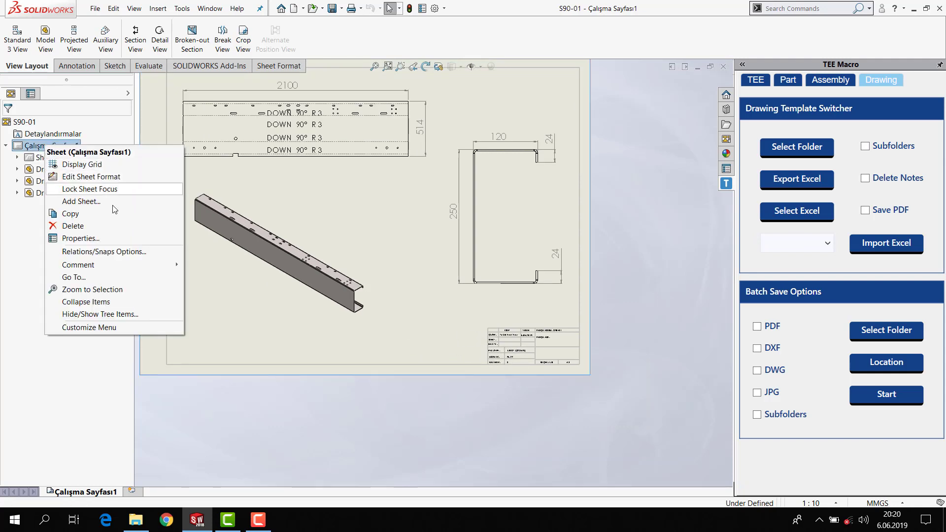
pyautogui.click(118, 241)
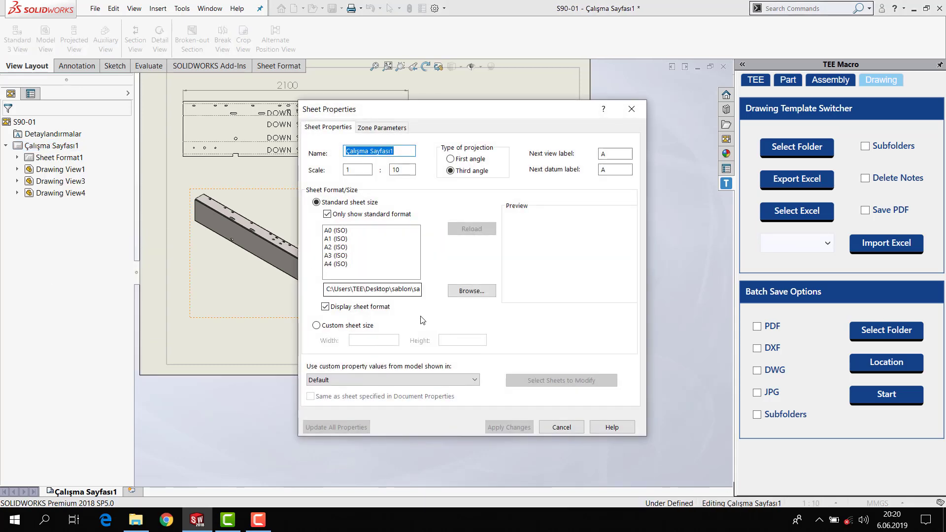
pyautogui.click(471, 291)
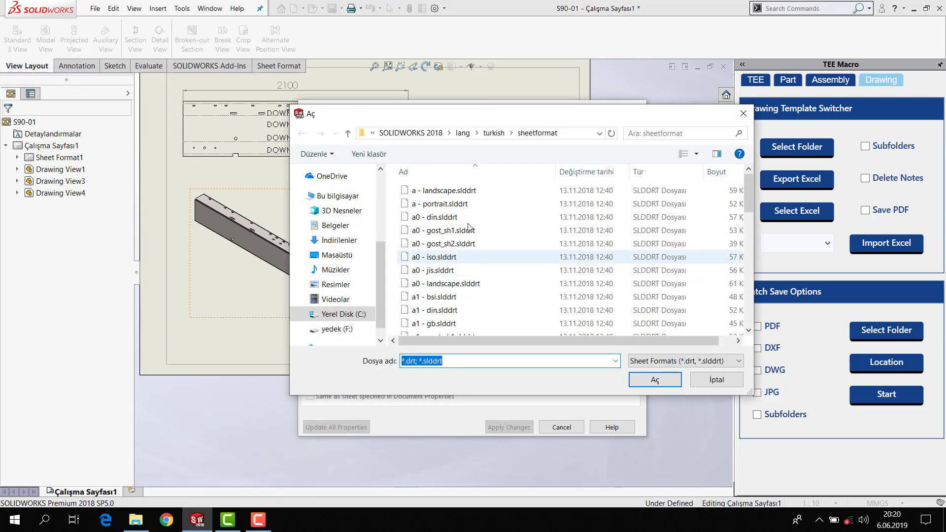
pyautogui.scroll(-5, 471, 271)
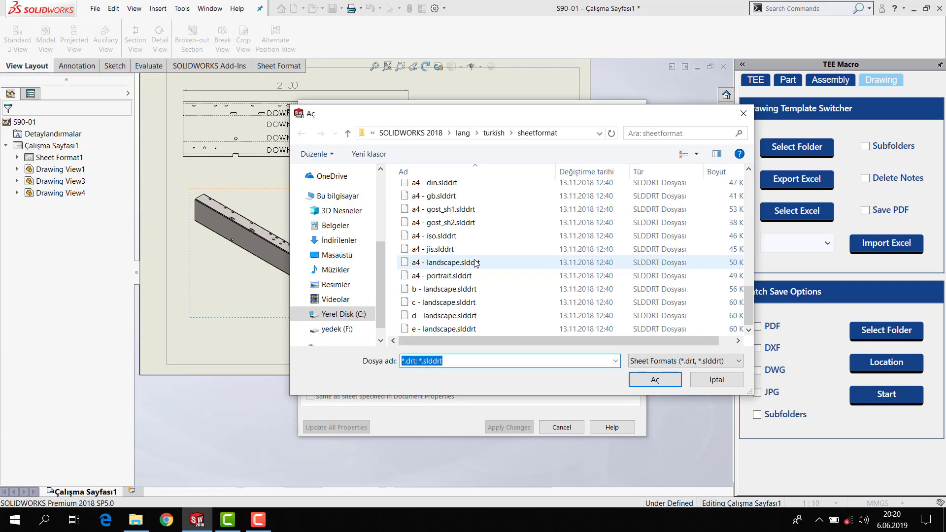
pyautogui.click(474, 249)
pyautogui.click(668, 379)
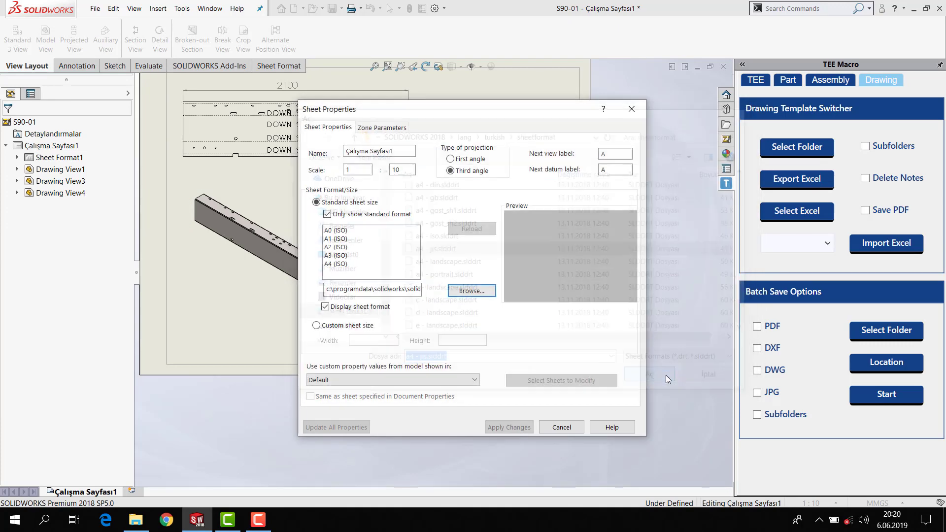
pyautogui.click(508, 428)
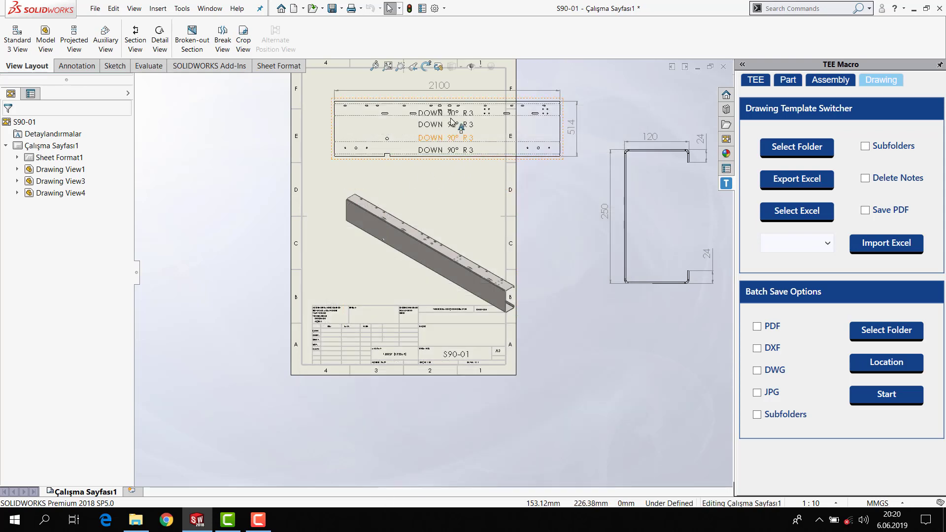
# Set the S90-01 sheet format to a3 - bsi.slddrt, and save and close the drawing
pyautogui.rightClick(51, 157)
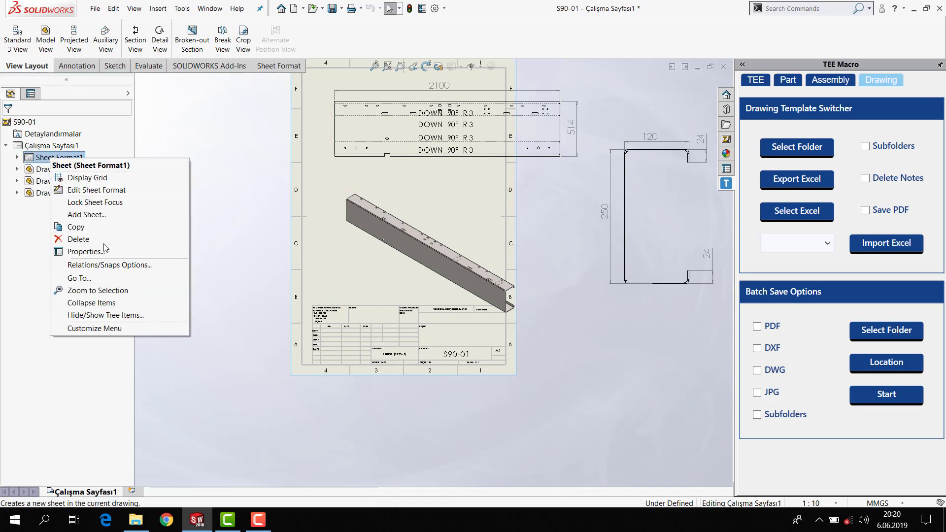
pyautogui.click(85, 251)
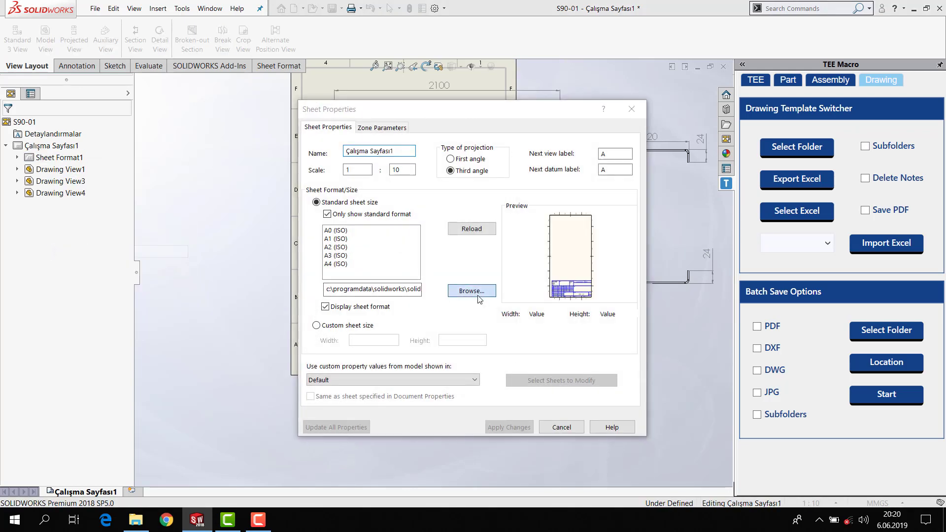
pyautogui.click(471, 291)
pyautogui.scroll(-5, 471, 261)
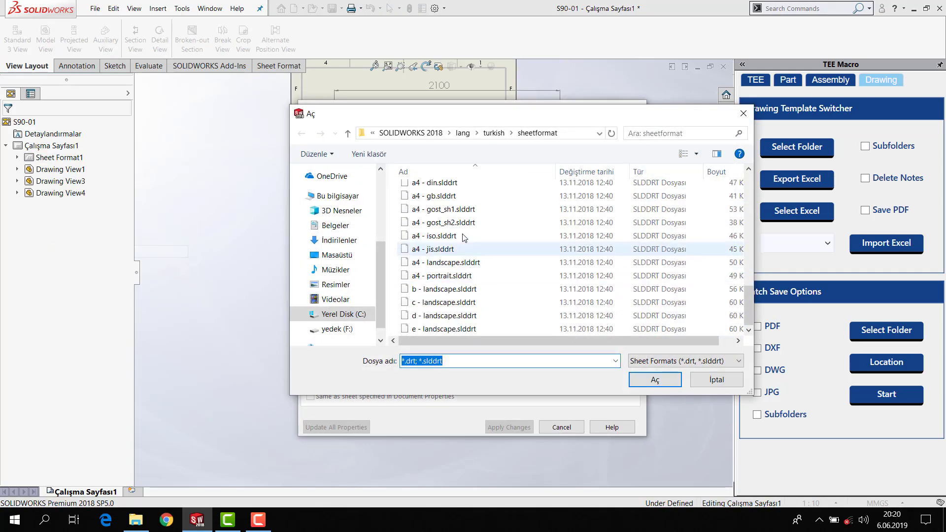
pyautogui.scroll(5, 461, 246)
pyautogui.click(456, 256)
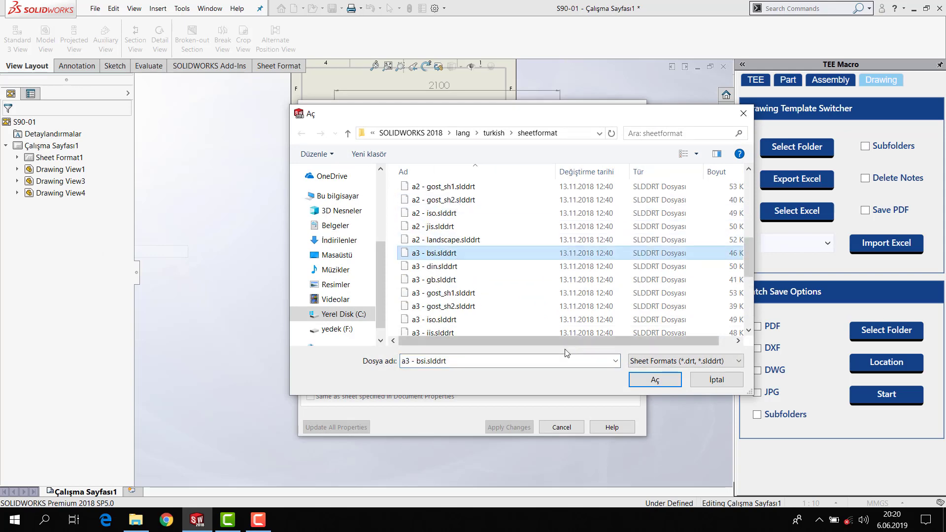
pyautogui.click(655, 379)
pyautogui.click(516, 428)
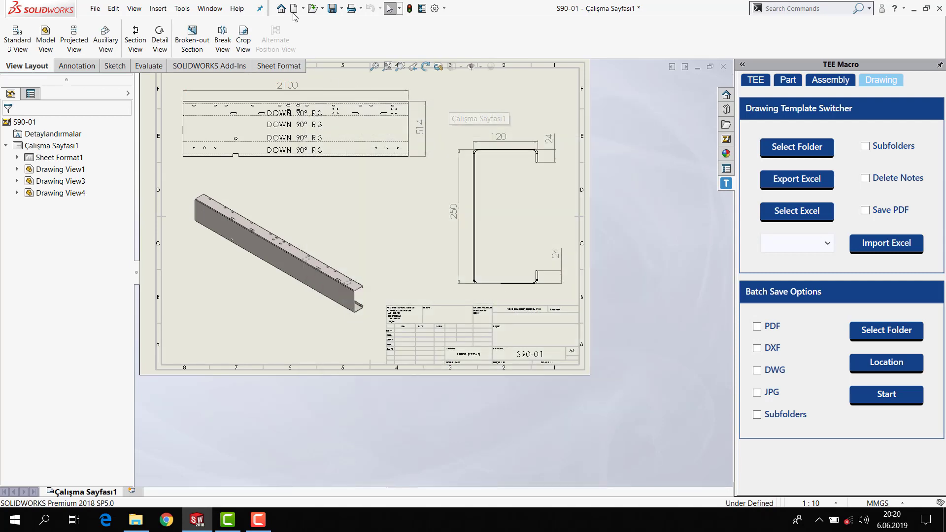
pyautogui.click(332, 7)
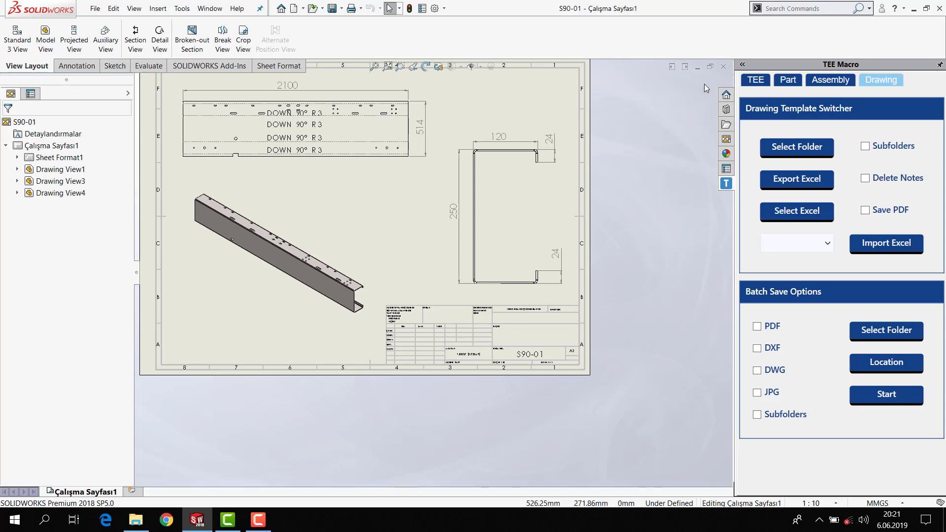
pyautogui.click(723, 66)
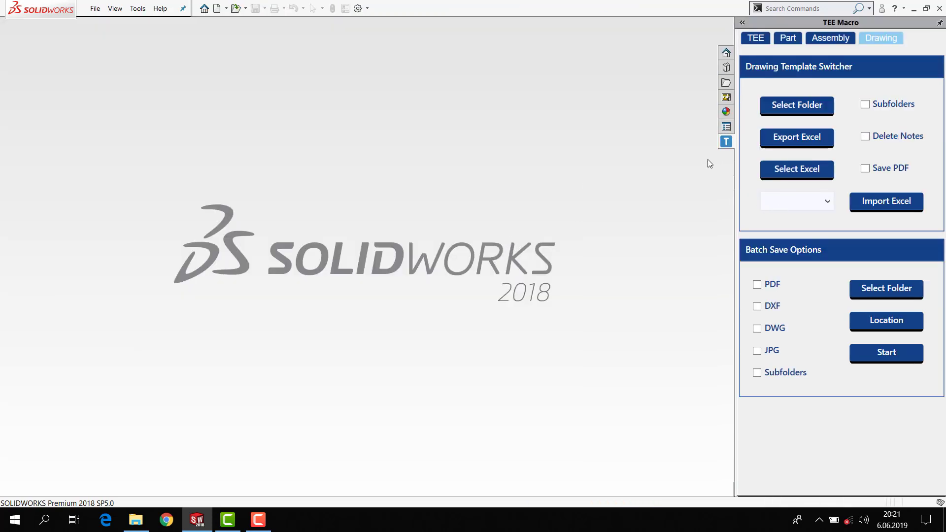
# Choose the desktop's drawing folder as the source folder for the Drawing Template Switcher
pyautogui.click(795, 108)
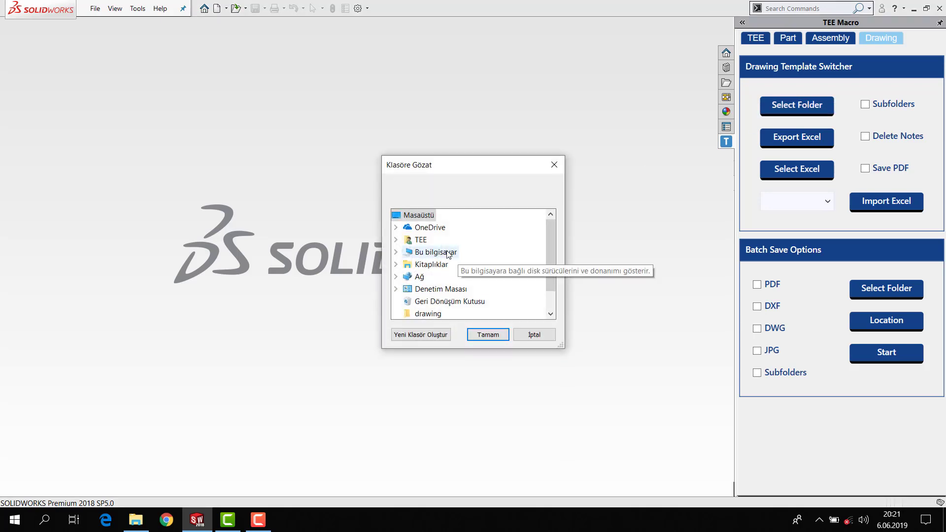
pyautogui.scroll(-1, 434, 285)
pyautogui.click(427, 289)
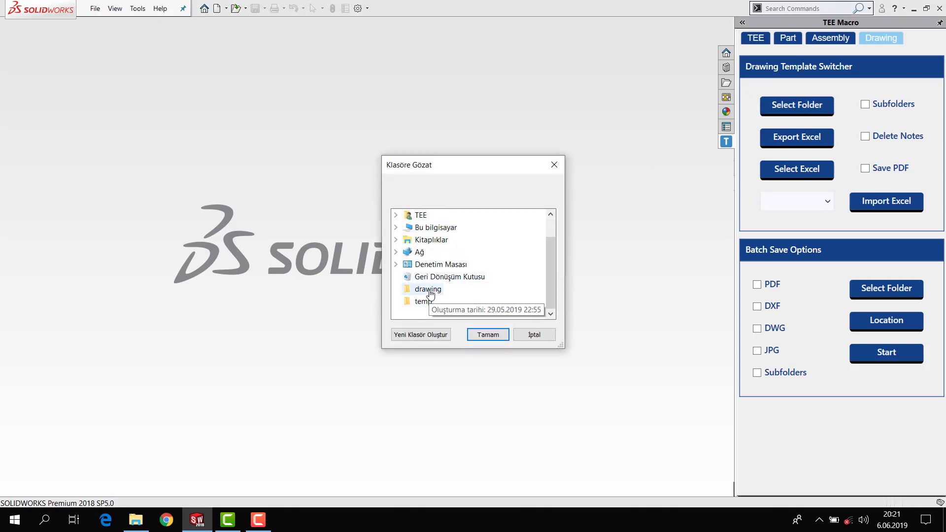
pyautogui.click(486, 335)
pyautogui.click(498, 287)
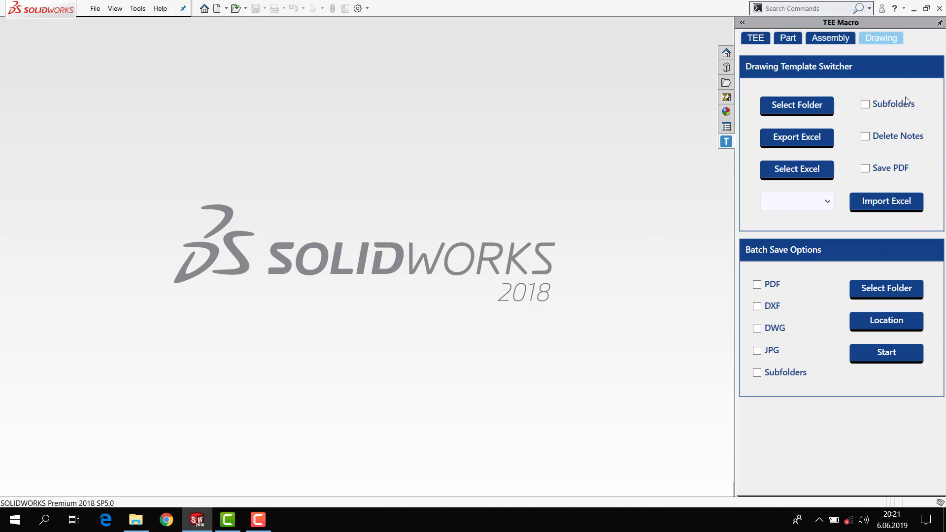
# Include subfolders and export the drawings' template list to Excel
pyautogui.click(865, 105)
pyautogui.click(795, 138)
pyautogui.click(468, 291)
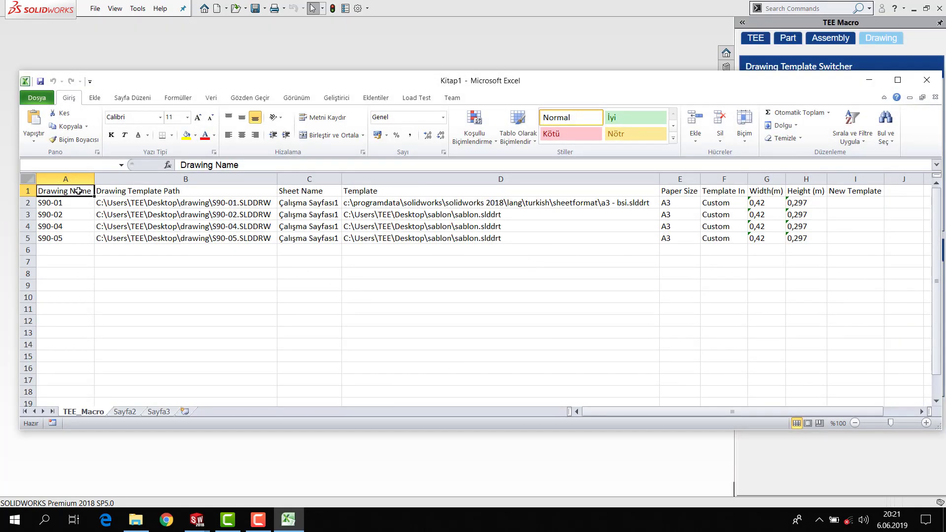
# Examine the exported list's sheet name, template, paper size, dimension and New Template columns
pyautogui.click(311, 203)
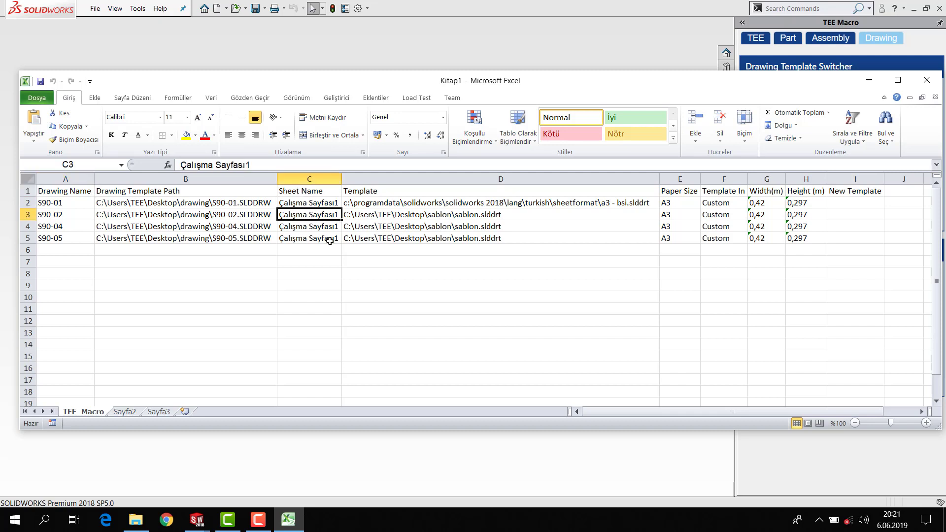
pyautogui.click(422, 235)
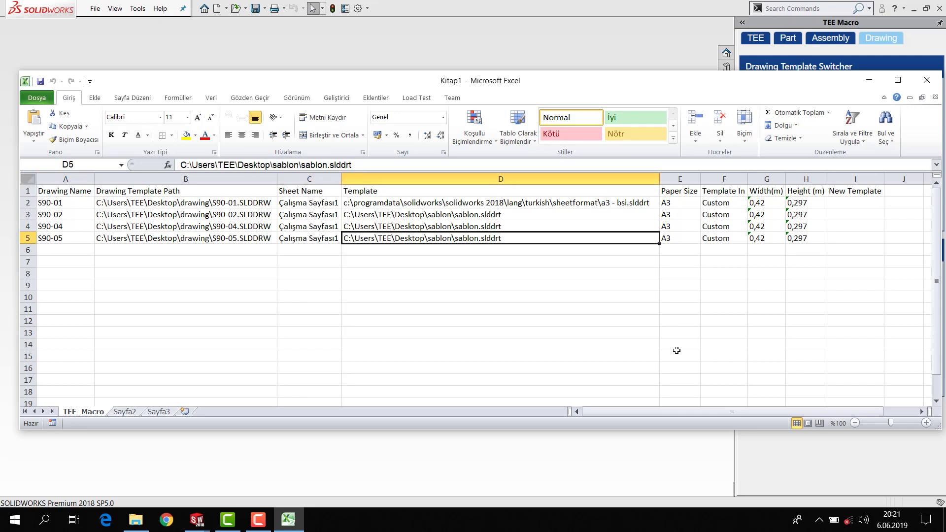
pyautogui.moveTo(666, 412); pyautogui.dragTo(726, 414)
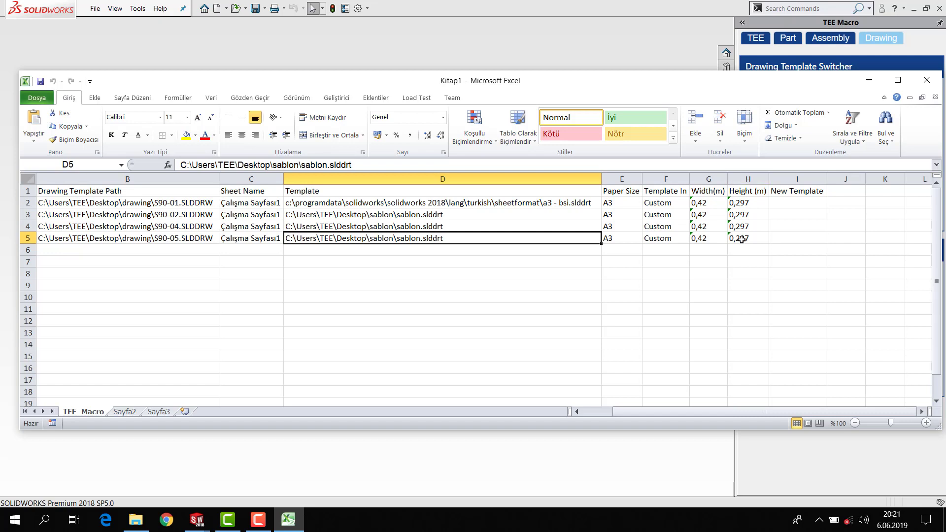
pyautogui.click(800, 205)
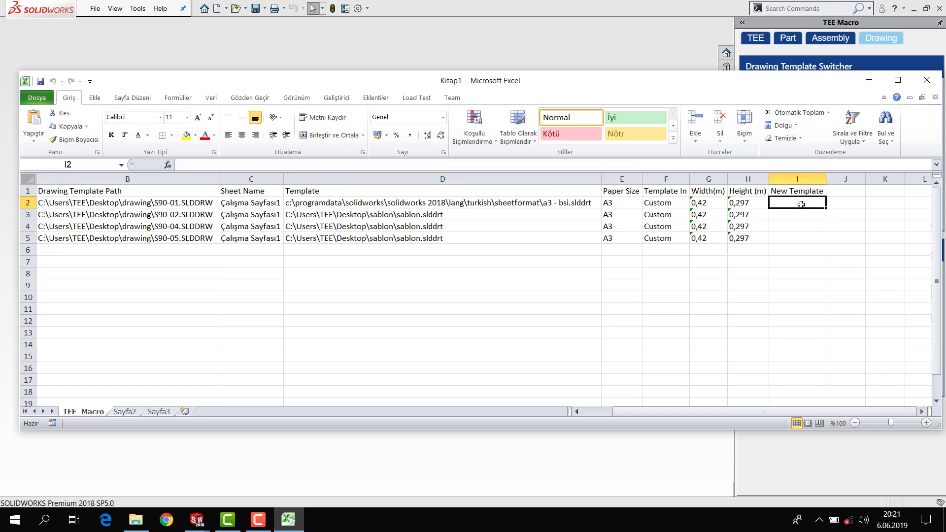
pyautogui.doubleClick(802, 204)
pyautogui.click(797, 228)
pyautogui.click(797, 215)
pyautogui.click(797, 204)
pyautogui.click(654, 298)
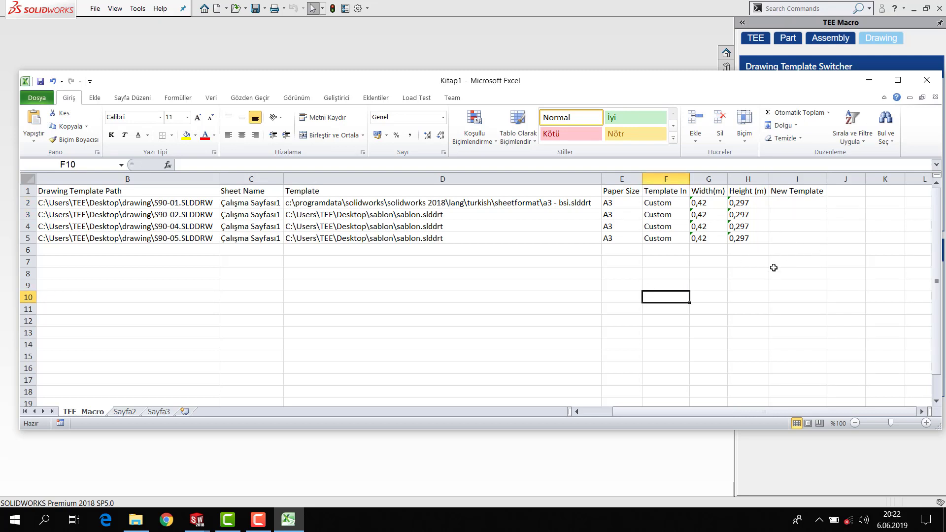
pyautogui.click(776, 203)
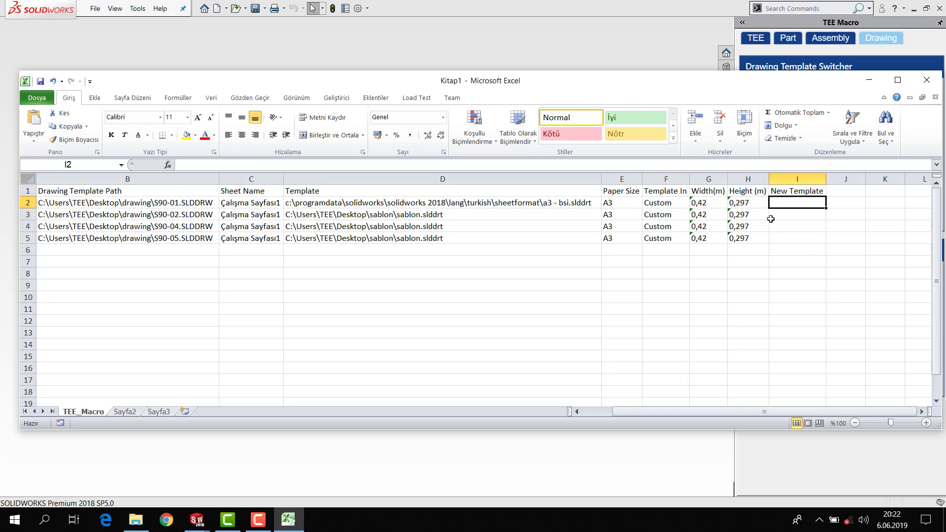
pyautogui.click(784, 217)
pyautogui.click(784, 227)
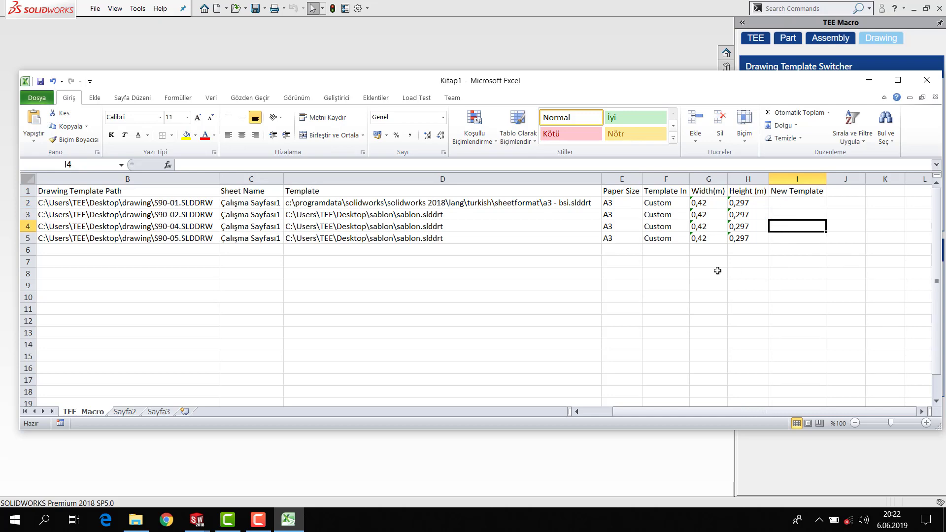
# Copy the full path of template.slddrt in the desktop's temp folder from its file properties
pyautogui.rightClick(333, 528)
pyautogui.click(371, 444)
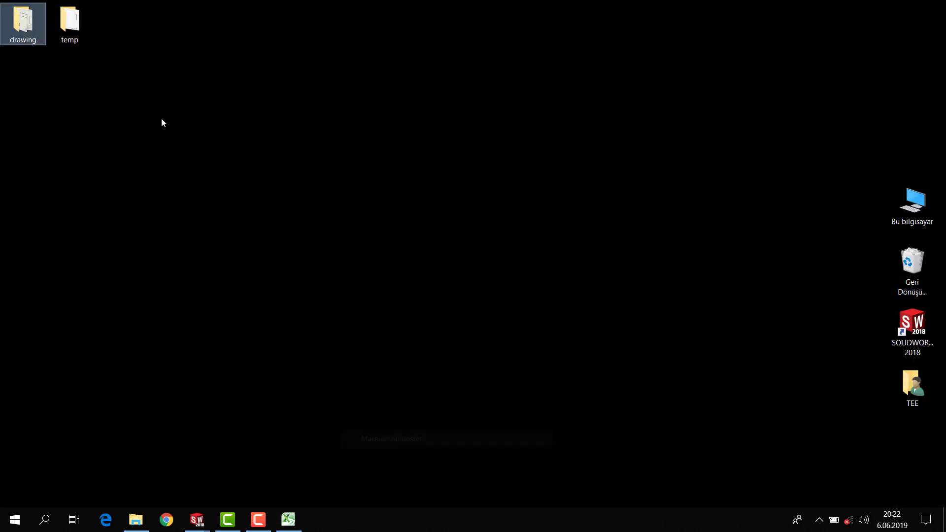
pyautogui.doubleClick(72, 27)
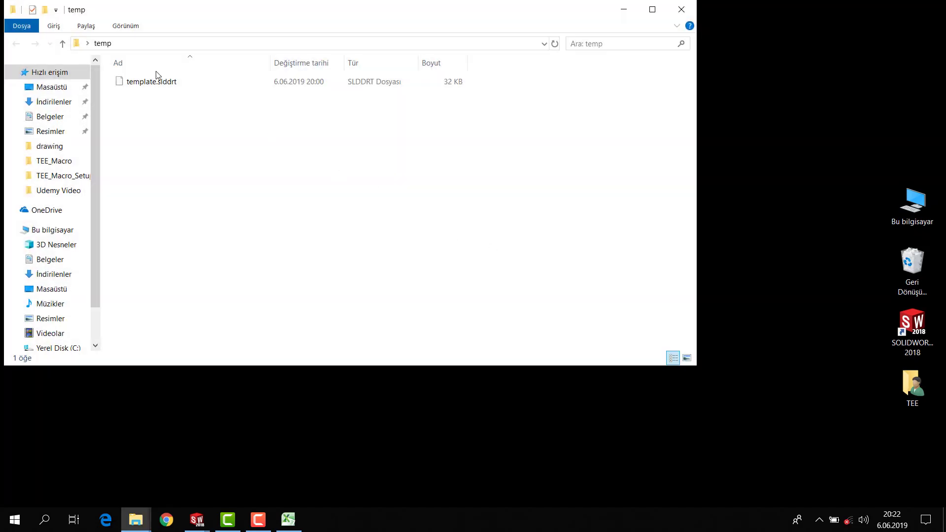
pyautogui.rightClick(150, 81)
pyautogui.click(205, 263)
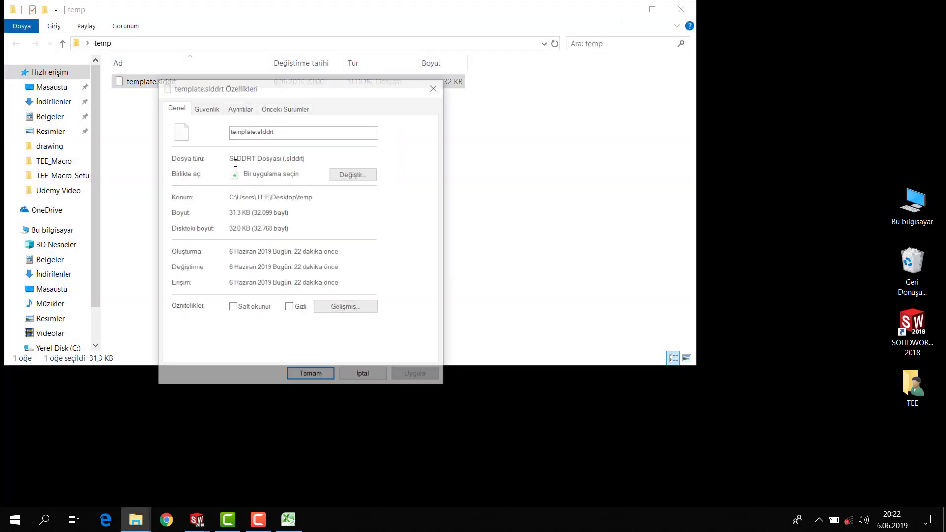
pyautogui.click(206, 108)
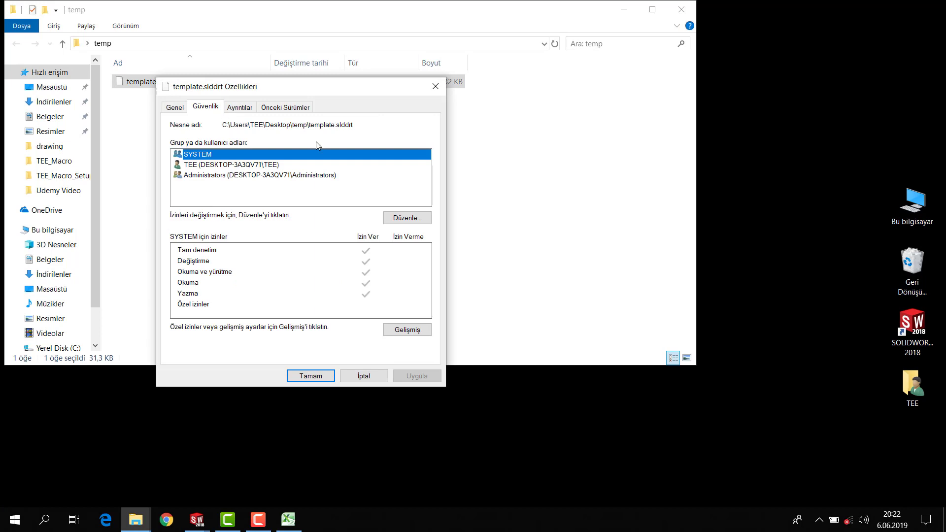
pyautogui.moveTo(221, 125); pyautogui.dragTo(391, 124)
pyautogui.hotkey('ctrl', 'c')
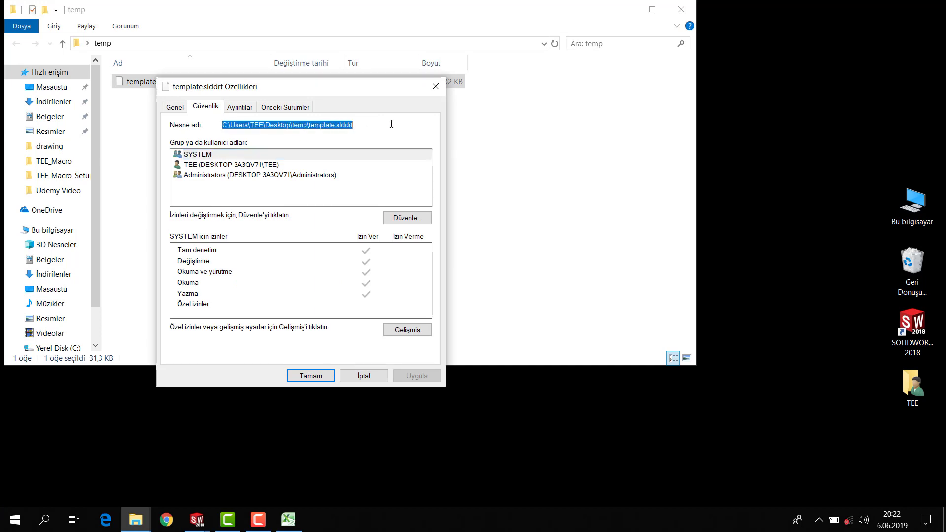
pyautogui.click(436, 87)
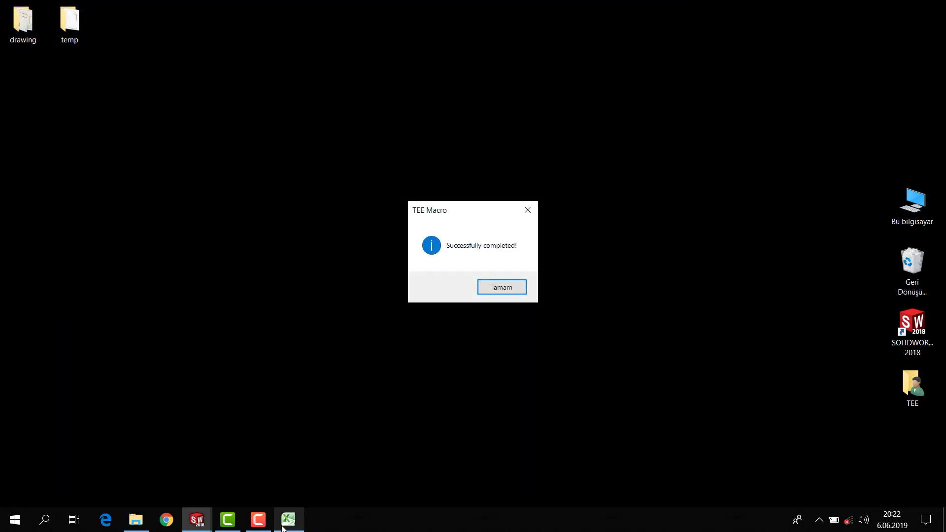
# Enter C:\Users\TEE\Desktop\temp\template.slddrt as the New Template for S90-01 in the exported Excel list and fit that column's width
pyautogui.click(283, 528)
pyautogui.click(287, 522)
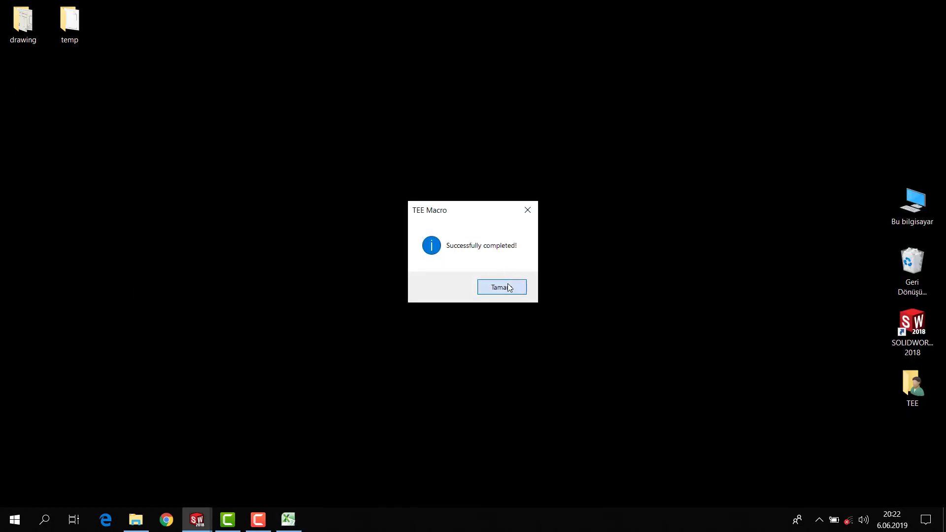
pyautogui.click(508, 288)
pyautogui.click(294, 515)
pyautogui.doubleClick(792, 203)
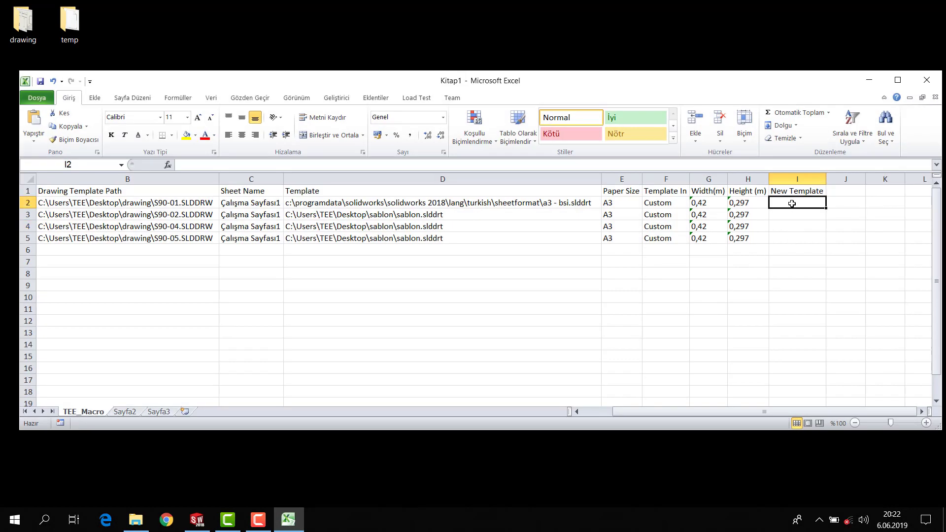
pyautogui.hotkey('ctrl', 'v')
pyautogui.press('Return')
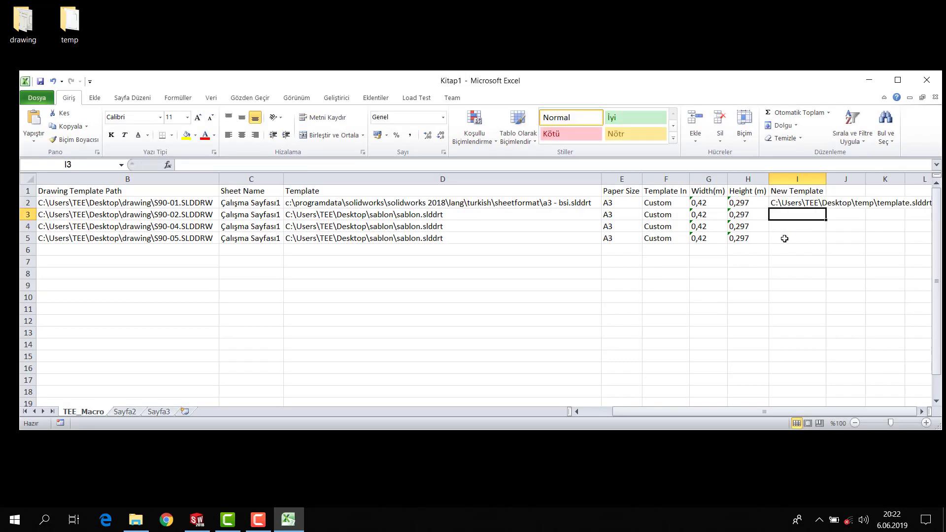
pyautogui.doubleClick(826, 175)
# Fill the New Template cells of S90-02, S90-04 and S90-05 with C:\Users\TEE\Desktop\temp\template.slddrt
pyautogui.click(469, 204)
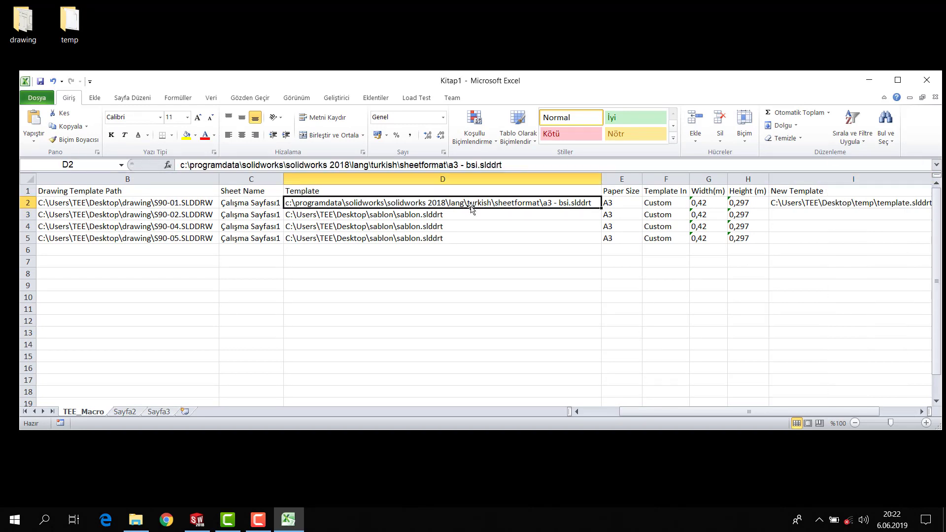
pyautogui.click(575, 268)
pyautogui.click(442, 199)
pyautogui.doubleClick(808, 216)
pyautogui.hotkey('ctrl', 'v')
pyautogui.click(672, 229)
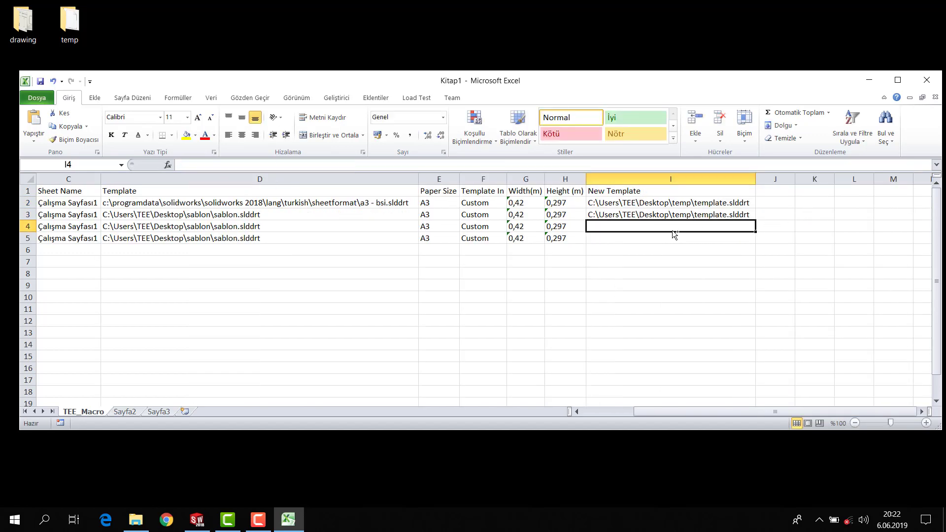
pyautogui.hotkey('ctrl', 'v')
pyautogui.click(656, 240)
pyautogui.hotkey('ctrl', 'v')
pyautogui.click(658, 272)
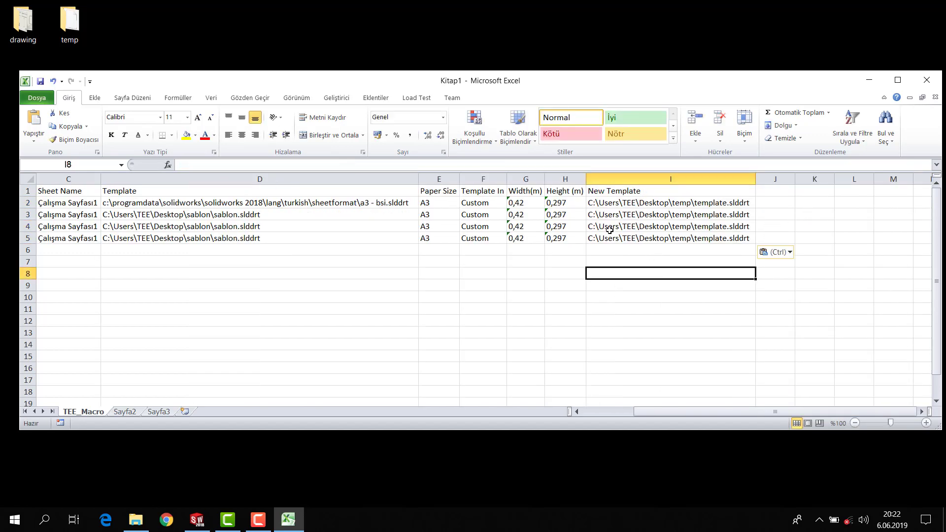
# Save the workbook to the desktop as test and close it
pyautogui.click(40, 81)
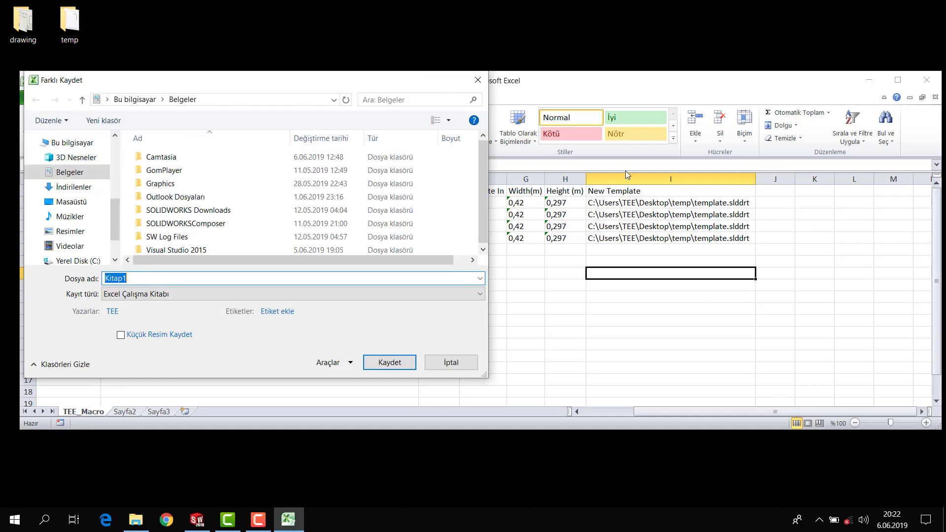
pyautogui.scroll(5, 90, 192)
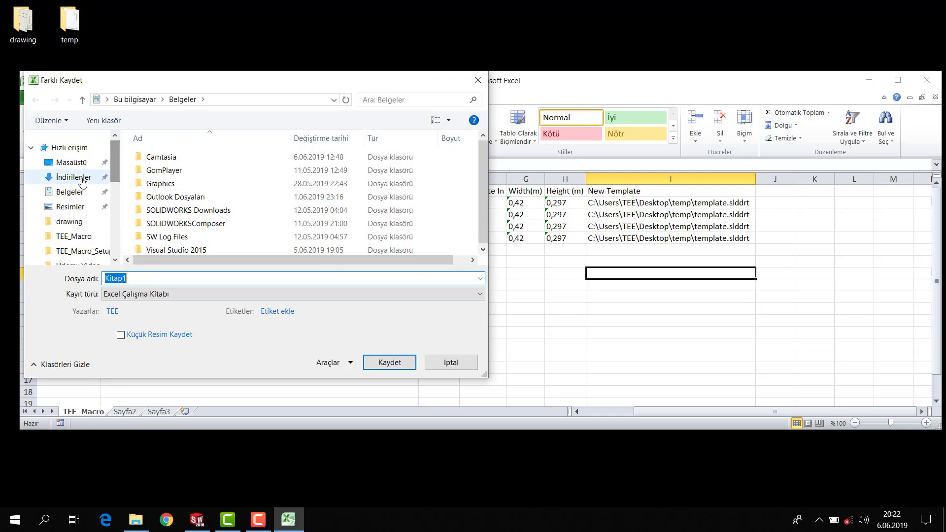
pyautogui.click(71, 162)
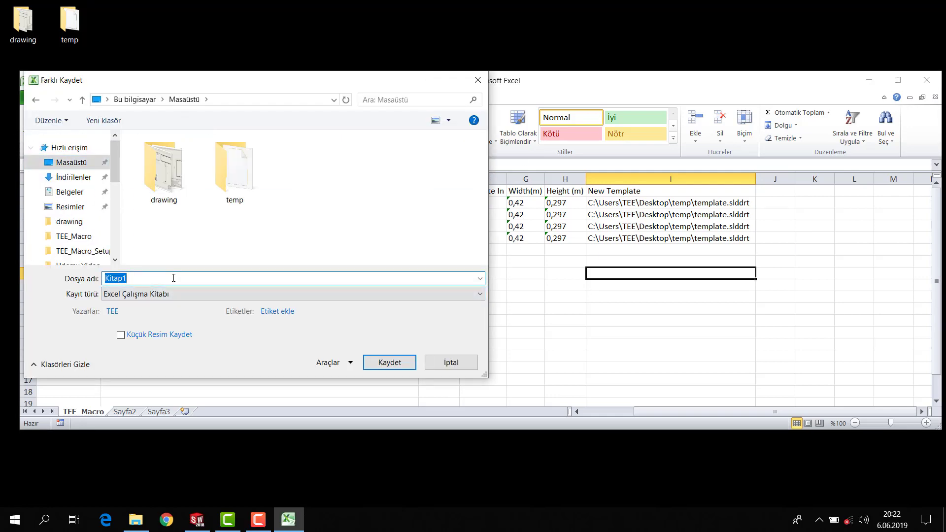
pyautogui.write('test')
pyautogui.click(407, 364)
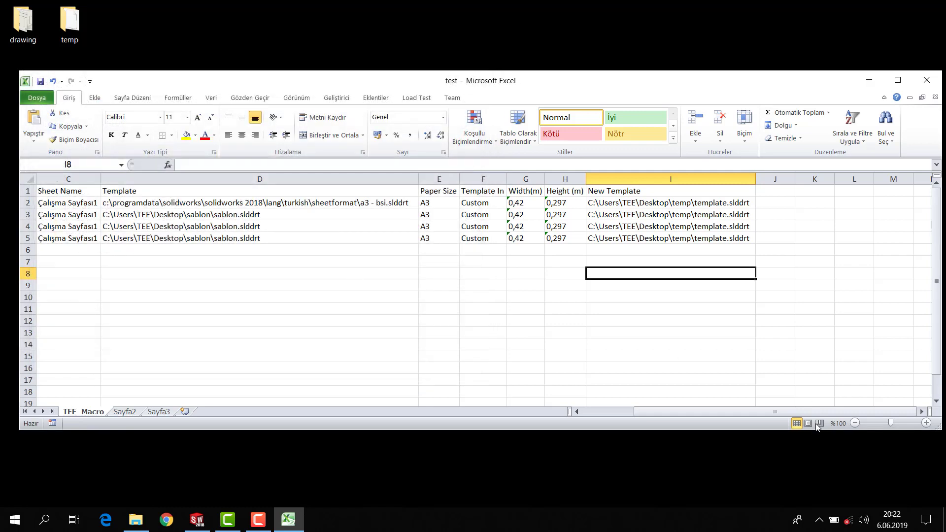
pyautogui.moveTo(784, 412); pyautogui.dragTo(886, 307)
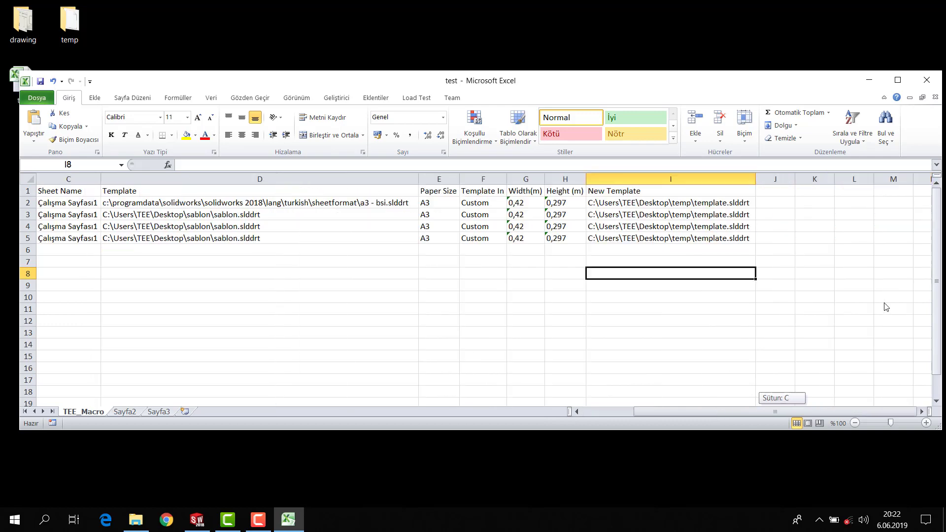
pyautogui.click(926, 80)
# Switch to SOLIDWORKS, load test.xlsx from the desktop into the Drawing Template Switcher and choose its TEE_Macro worksheet
pyautogui.click(197, 519)
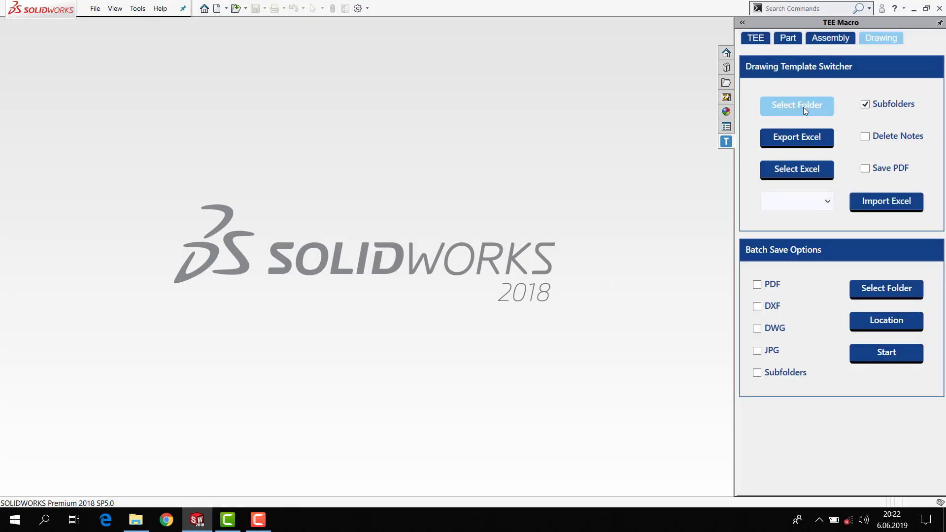
pyautogui.click(800, 168)
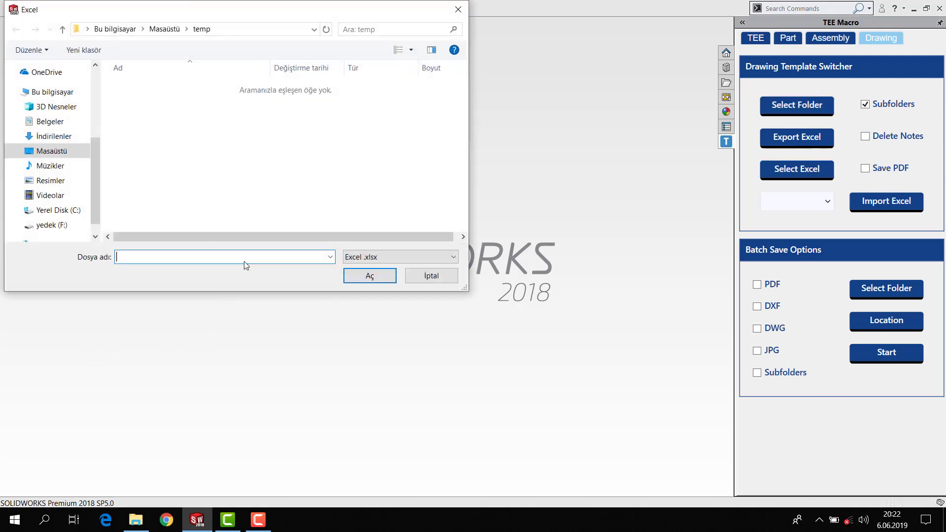
pyautogui.scroll(5, 51, 88)
pyautogui.click(42, 93)
pyautogui.doubleClick(273, 105)
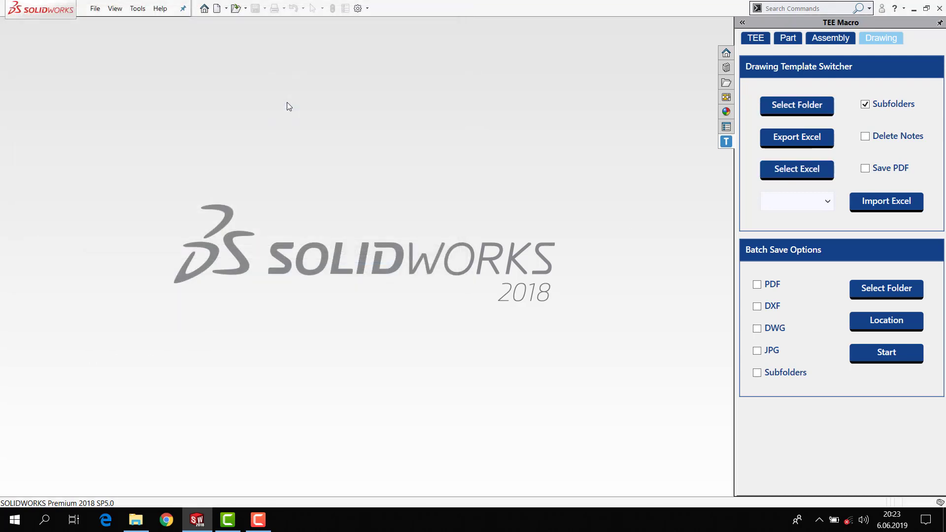
pyautogui.click(516, 287)
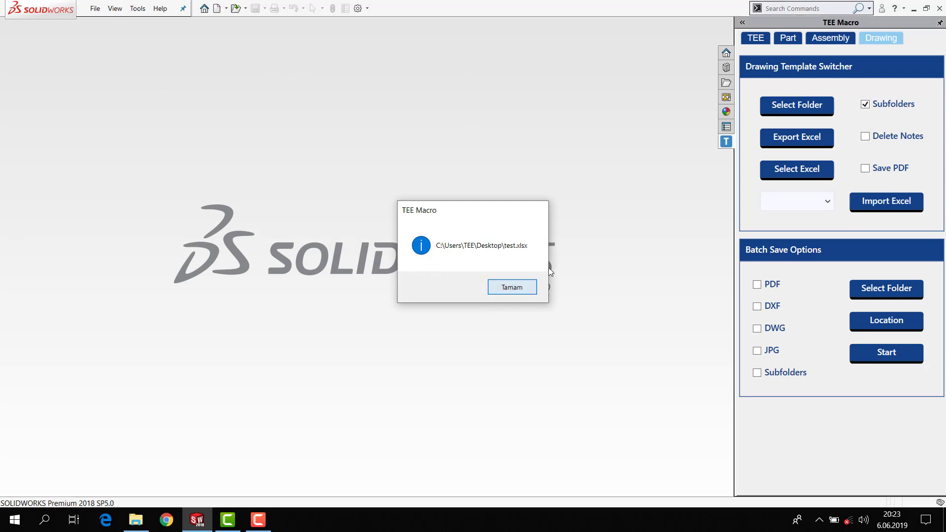
pyautogui.click(798, 201)
pyautogui.click(802, 243)
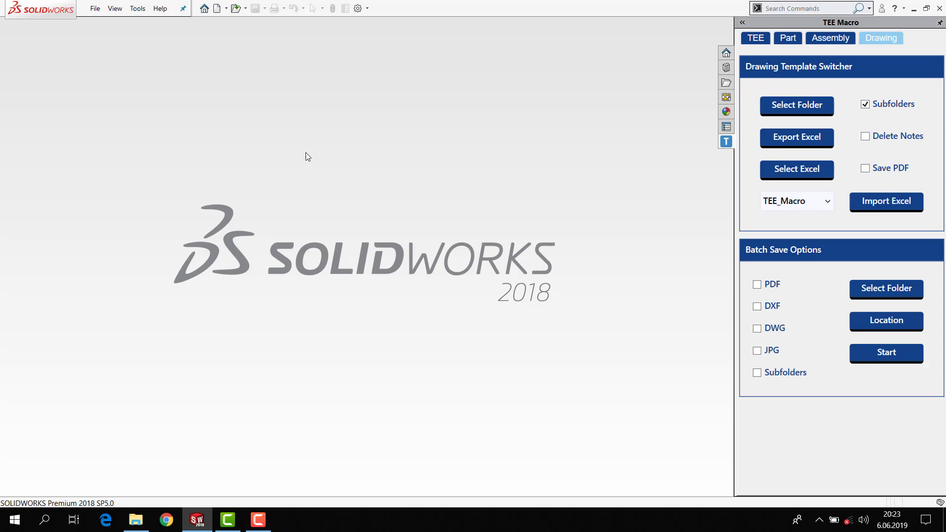
# Open drawing S90-01 from the desktop's drawing folder, filtering the file list to drawings
pyautogui.hotkey('ctrl', 'o')
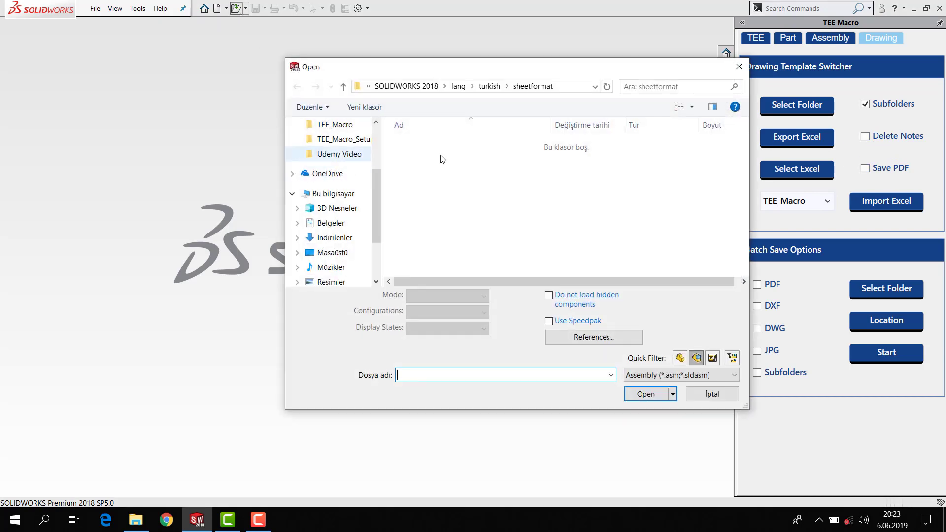
pyautogui.scroll(2, 332, 162)
pyautogui.click(333, 149)
pyautogui.doubleClick(441, 143)
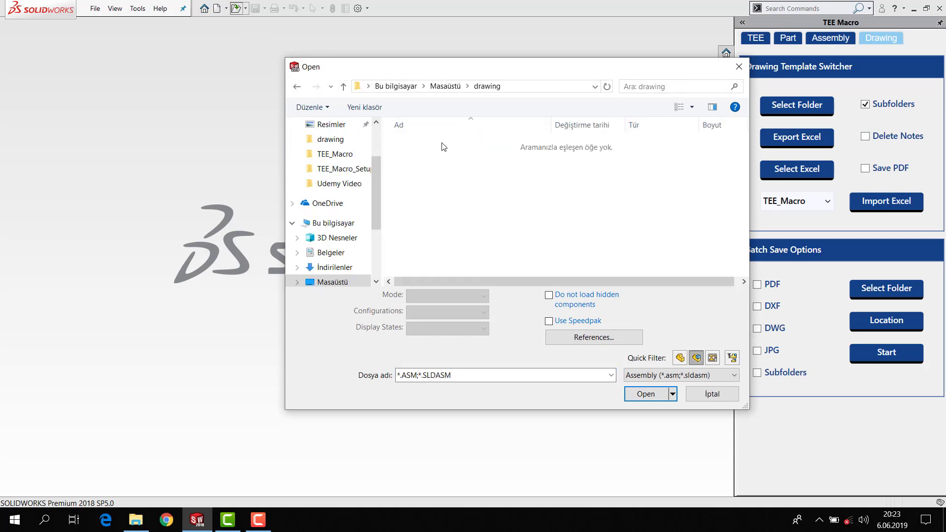
pyautogui.click(731, 358)
pyautogui.click(713, 358)
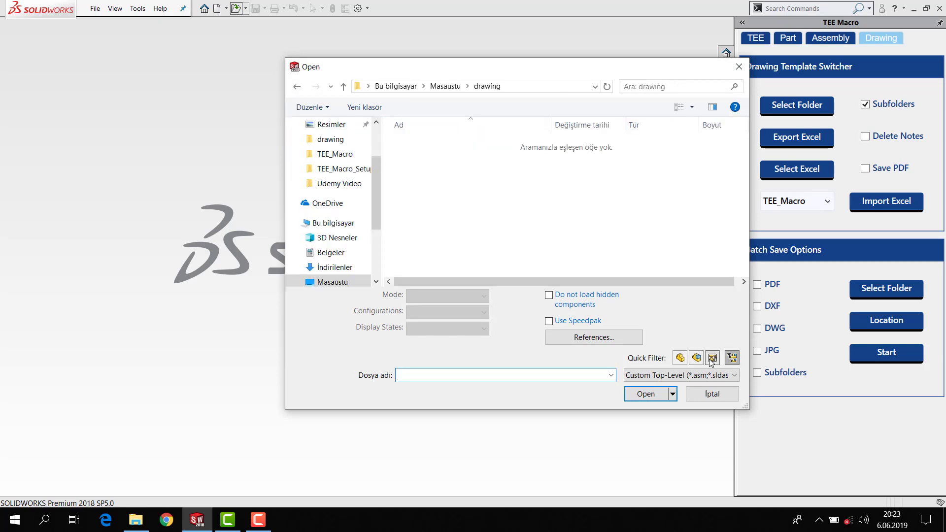
pyautogui.doubleClick(458, 142)
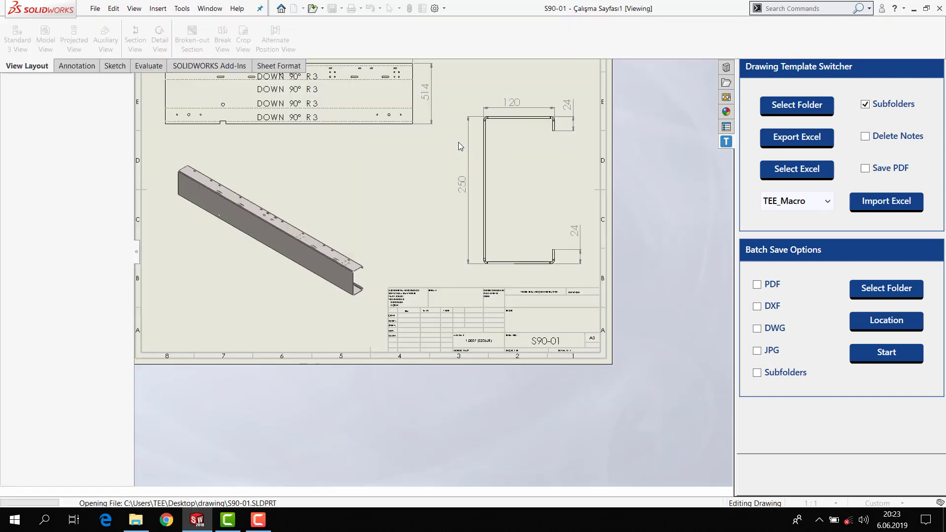
# Edit the sheet format, add a note with a person's first name in the title block's BİTİRME cell, and exit sheet format editing
pyautogui.scroll(-3, 466, 276)
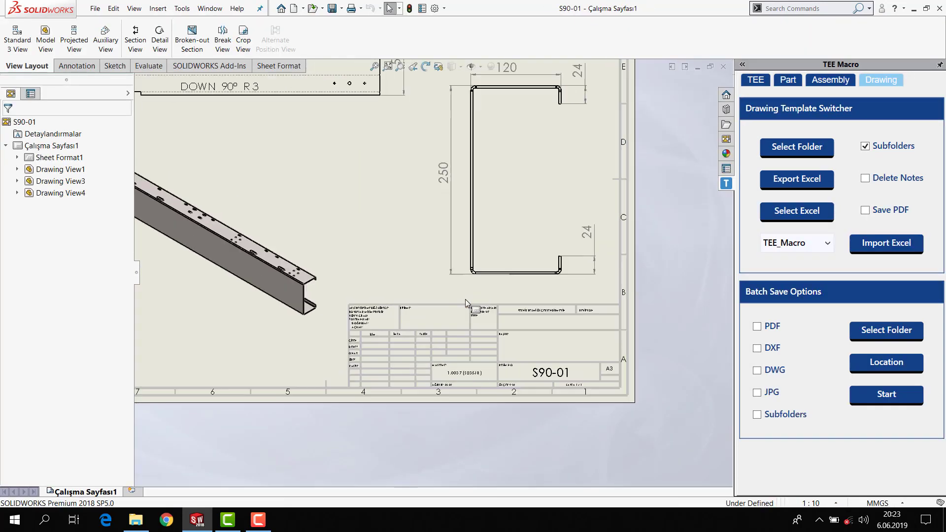
pyautogui.scroll(-3, 433, 320)
pyautogui.rightClick(397, 169)
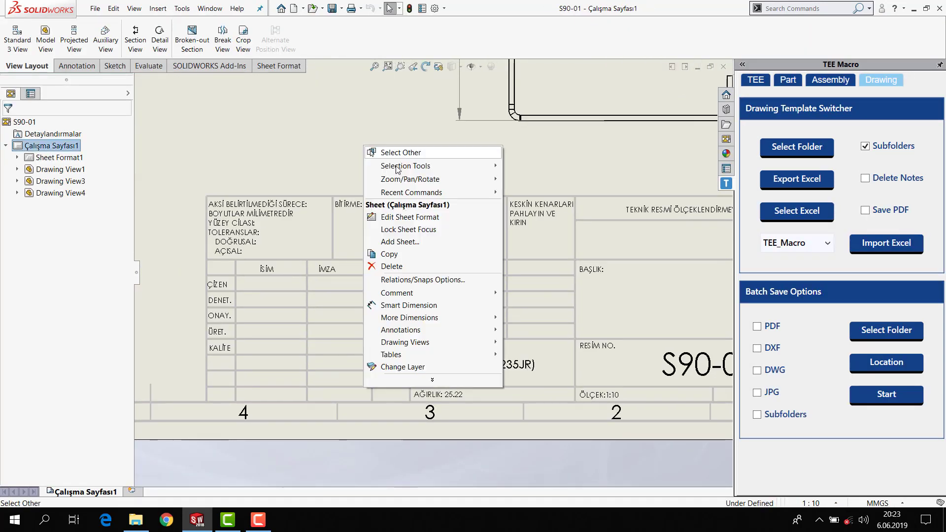
pyautogui.click(407, 217)
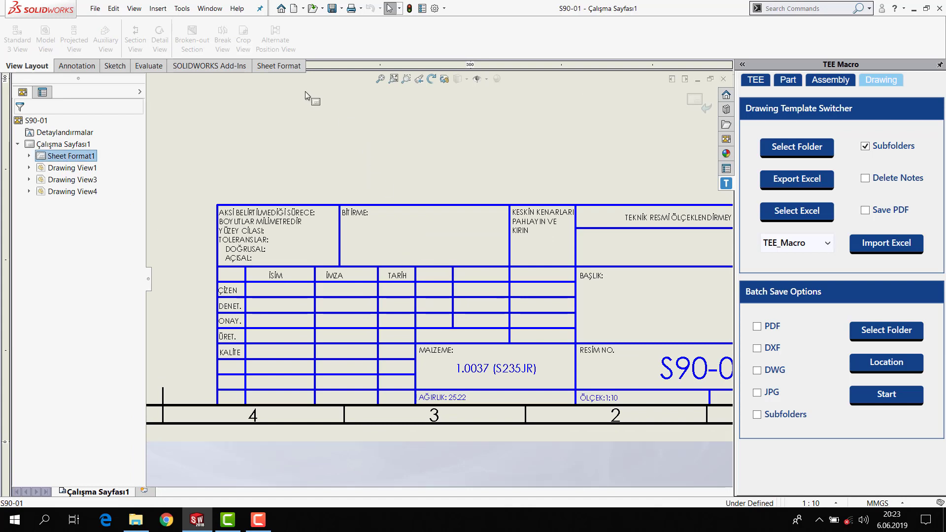
pyautogui.click(68, 67)
pyautogui.click(144, 38)
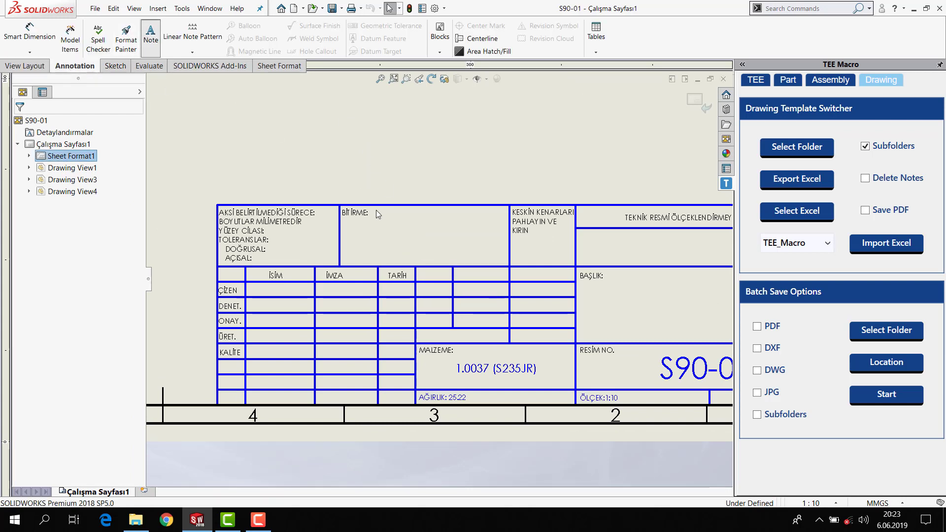
pyautogui.click(400, 232)
pyautogui.write('eren')
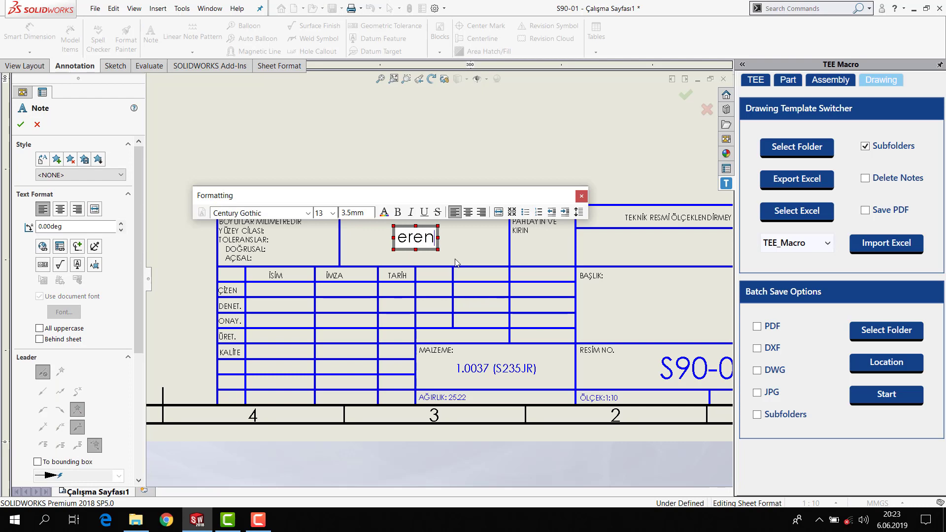
pyautogui.press('Return')
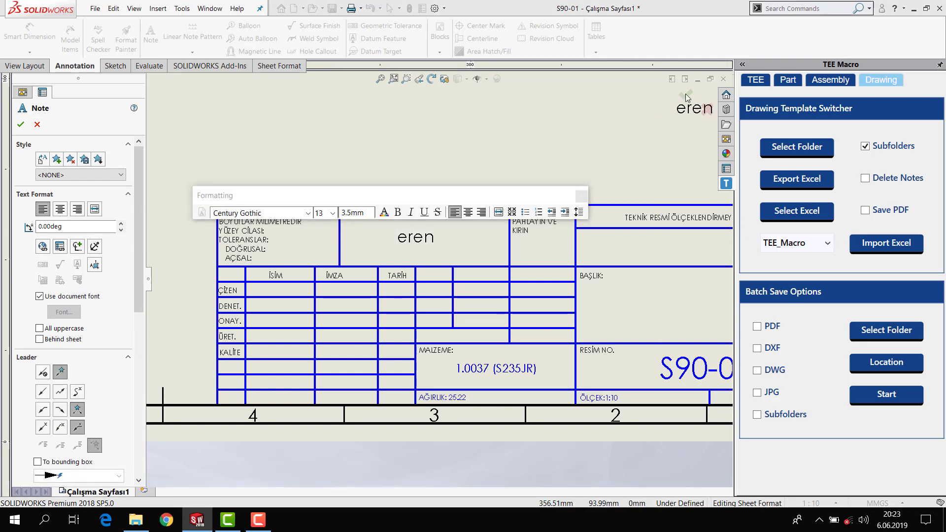
pyautogui.click(685, 94)
pyautogui.click(695, 99)
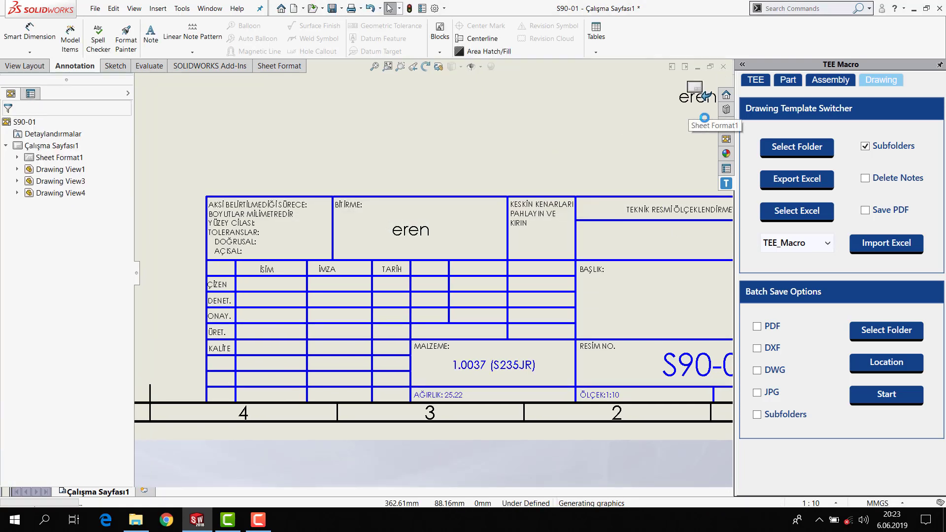
# Fit the S90-01 sheet in view, save the drawing and close it
pyautogui.press('f')
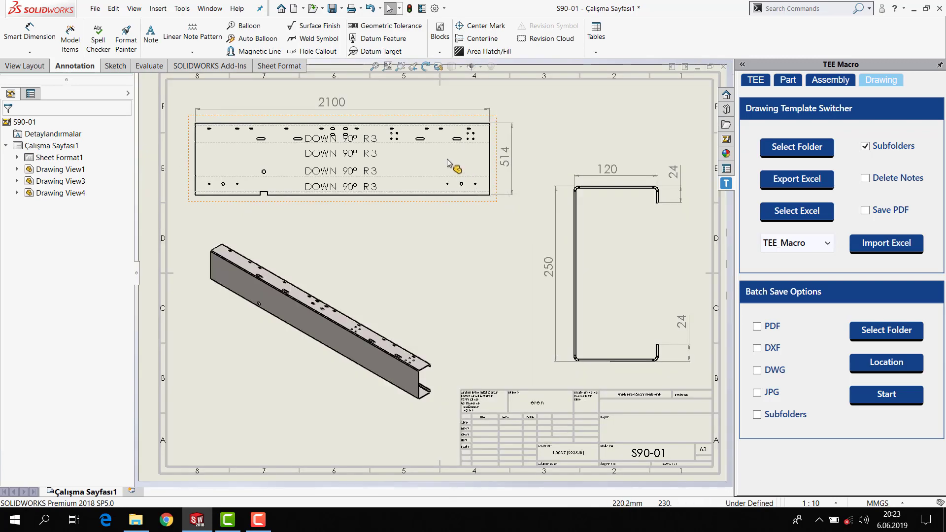
pyautogui.click(331, 8)
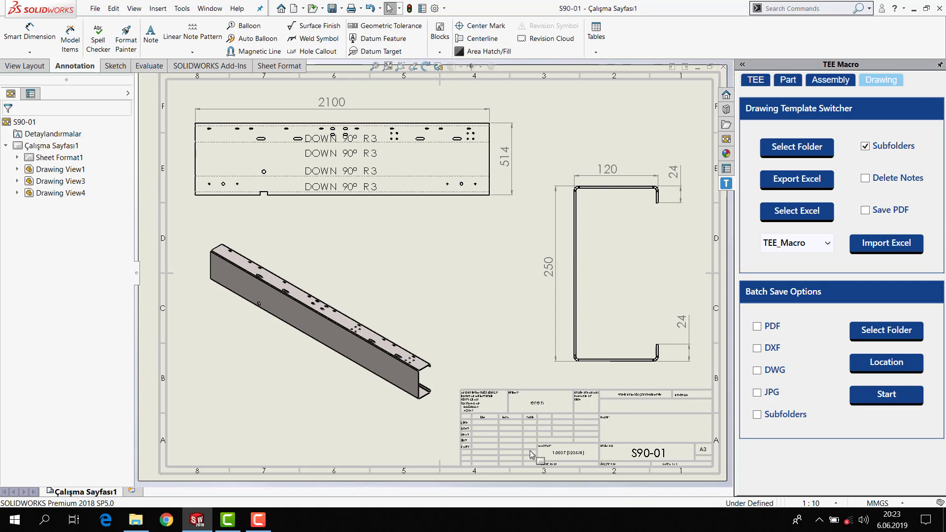
pyautogui.click(723, 67)
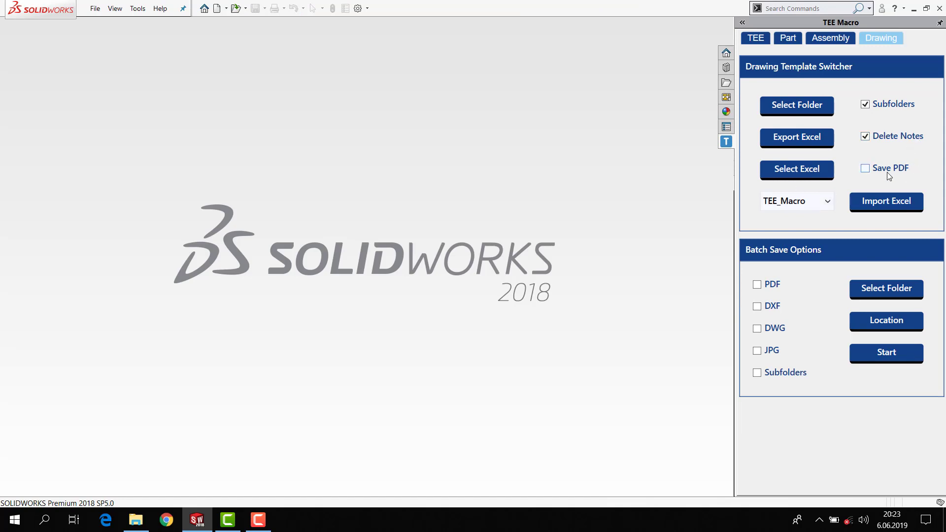
# Enable Delete Notes and Save PDF, and import the Excel list to switch the drawings' templates
pyautogui.click(880, 201)
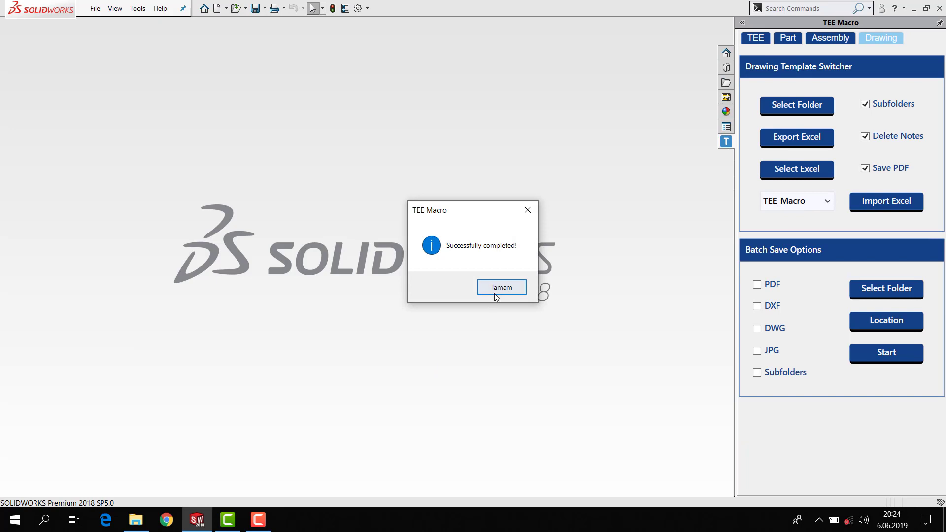
pyautogui.click(499, 287)
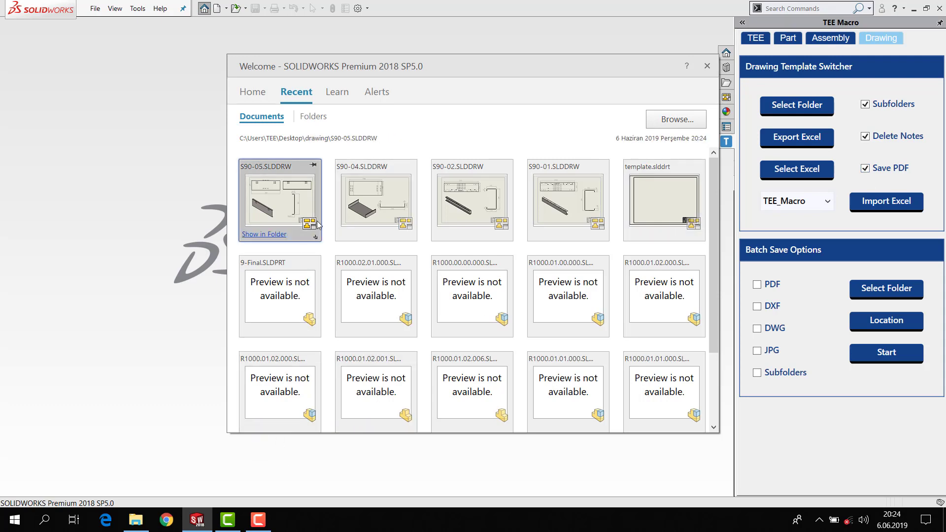
# Open the recent drawings S90-05 and S90-04 in turn and inspect each sheet's title block
pyautogui.click(295, 208)
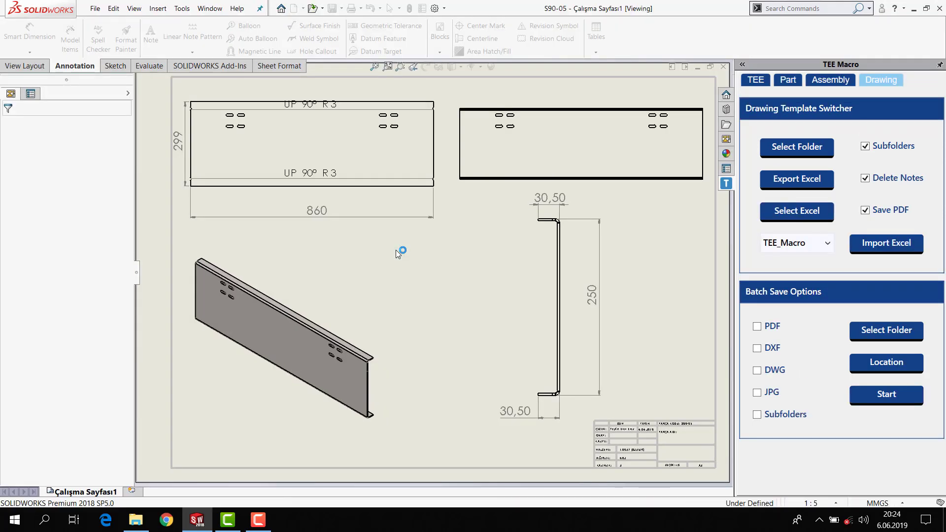
pyautogui.scroll(-3, 538, 378)
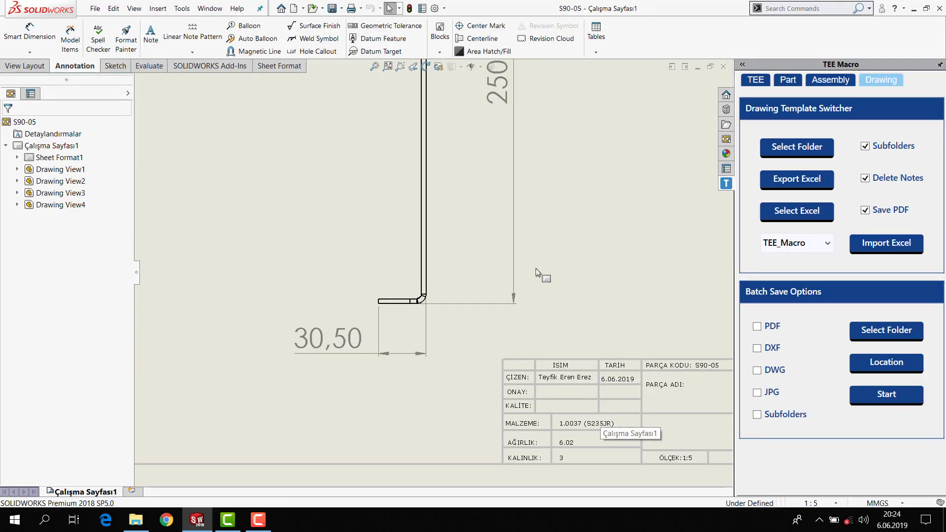
pyautogui.hotkey('ctrl', 'F2')
pyautogui.click(376, 207)
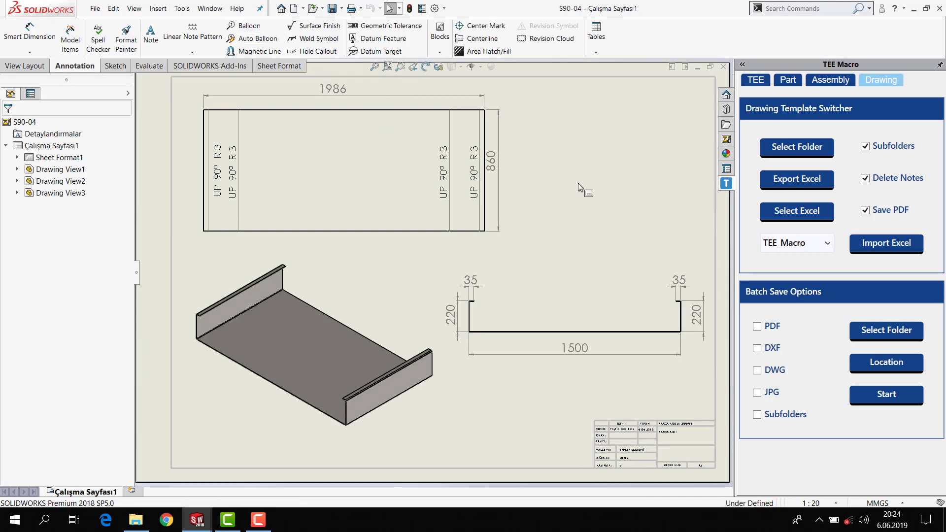
pyautogui.scroll(-4, 461, 425)
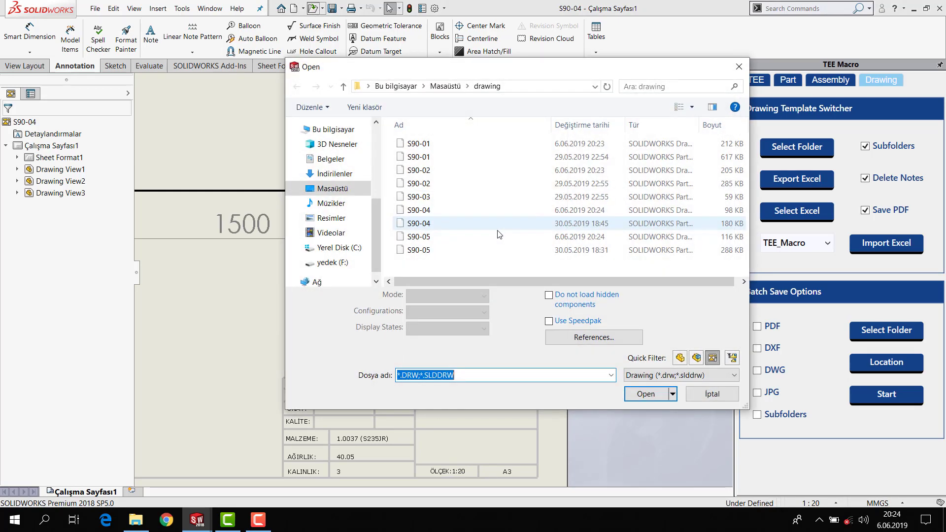
# Open drawing S90-01 from the drawing folder, inspect its title block and close the drawing
pyautogui.doubleClick(457, 146)
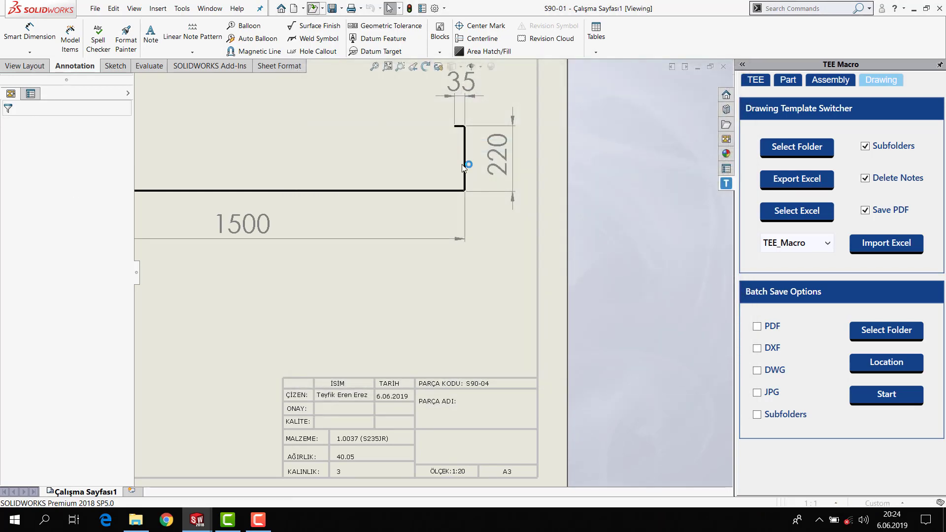
pyautogui.scroll(-5, 649, 426)
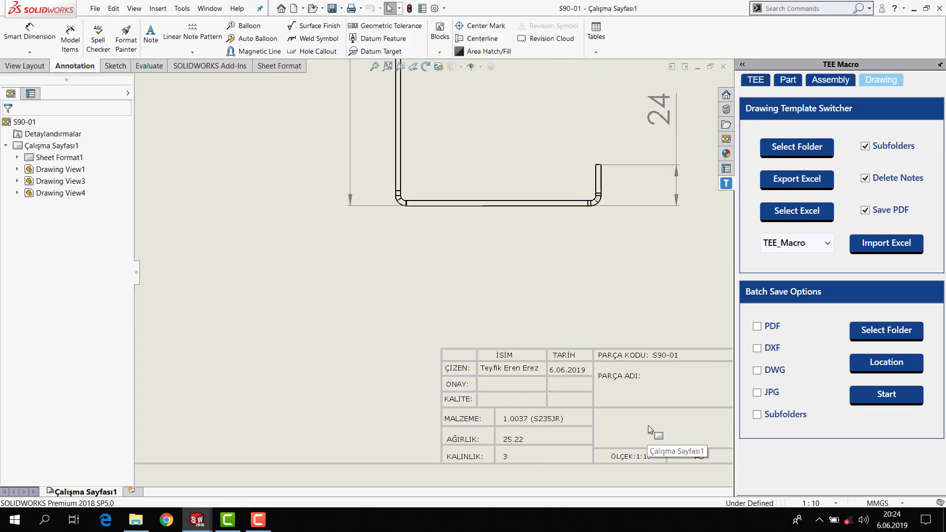
pyautogui.hotkey('ctrl', 'F2')
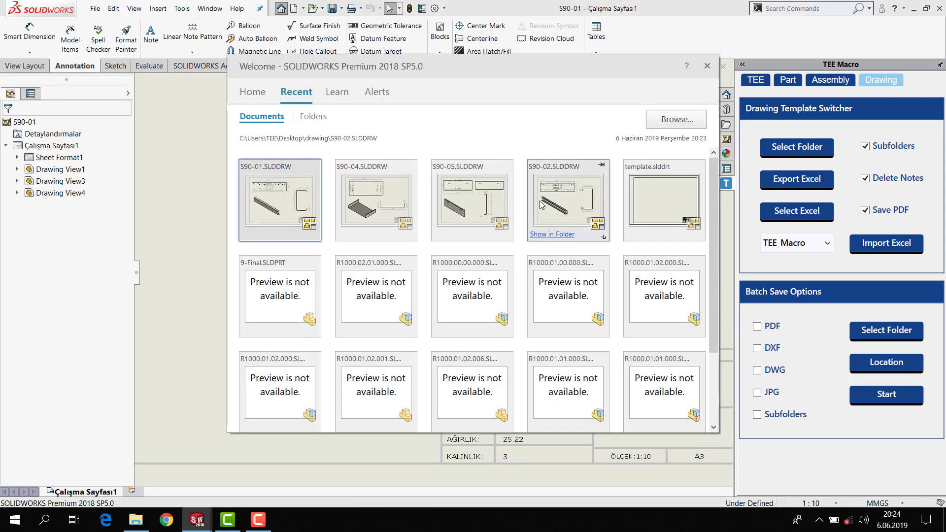
pyautogui.click(219, 165)
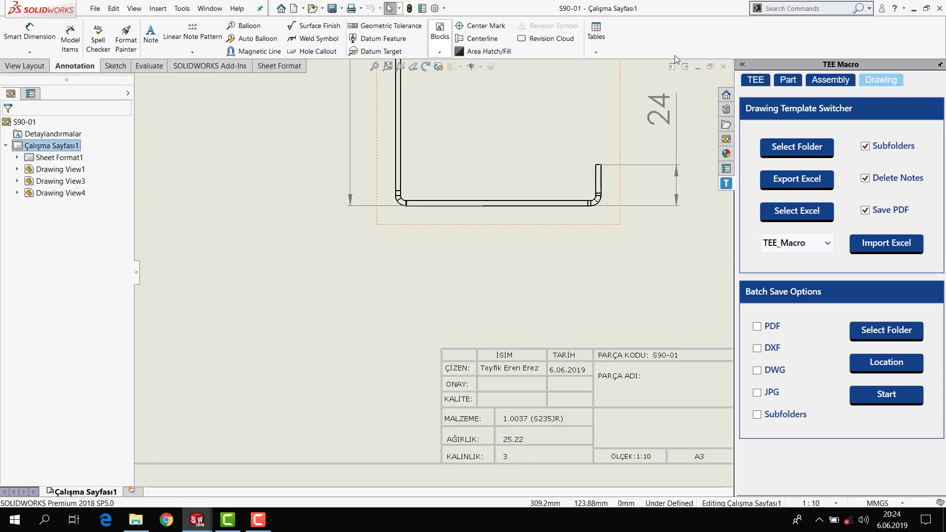
pyautogui.click(724, 66)
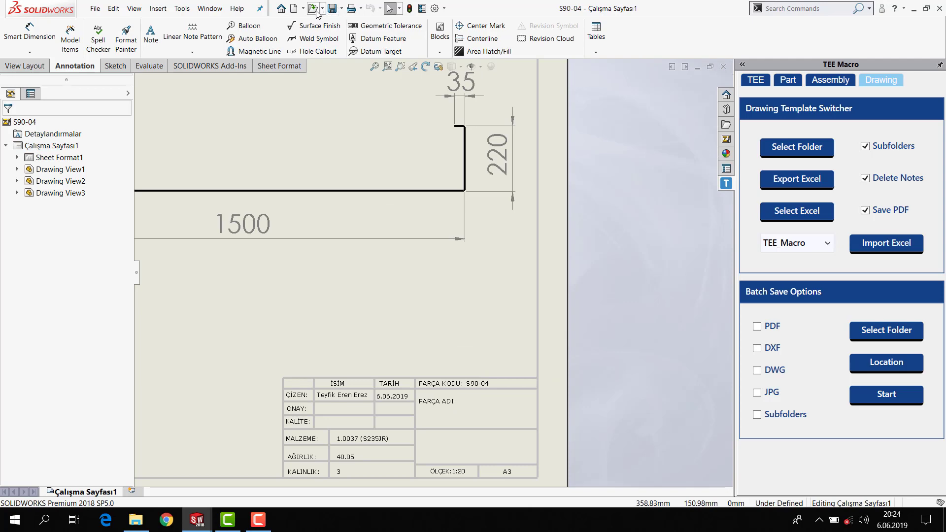
# Reopen drawing S90-05 to inspect its title block, and close both S90-05 and S90-04
pyautogui.hotkey('ctrl', 'o')
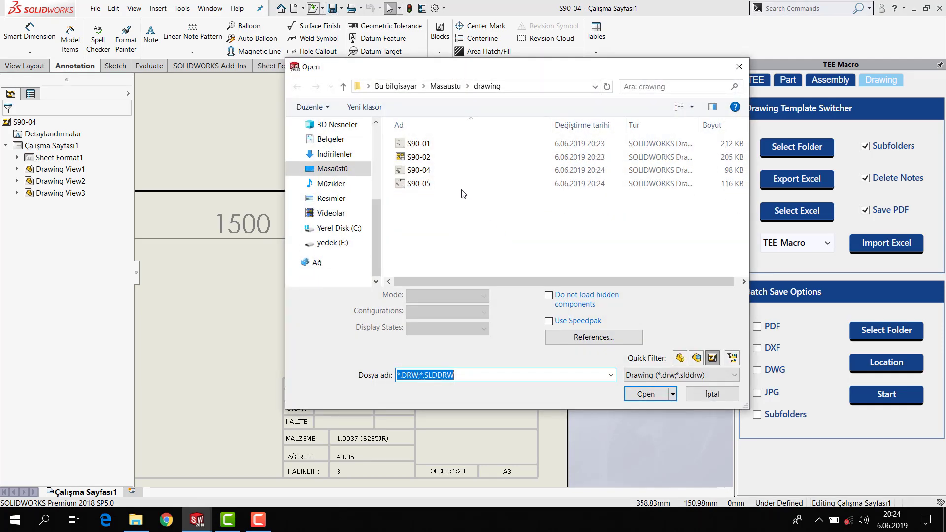
pyautogui.doubleClick(460, 186)
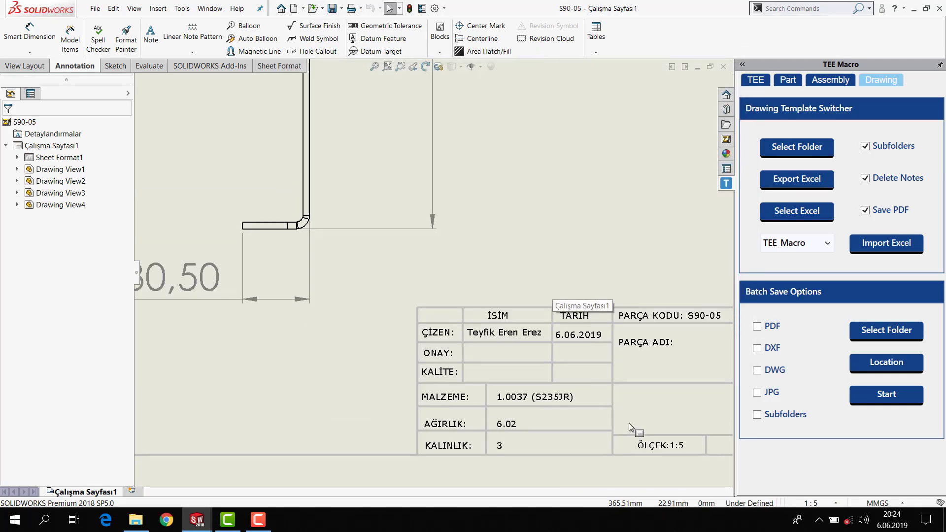
pyautogui.click(723, 66)
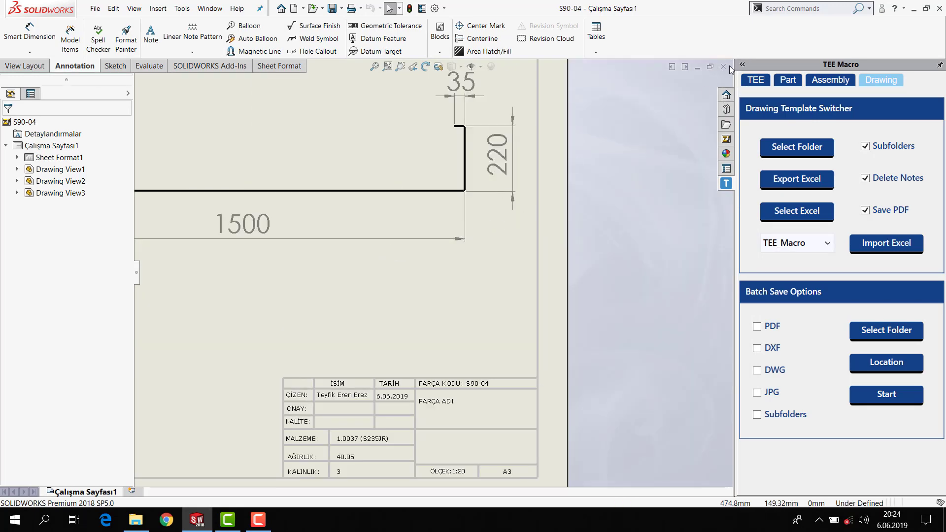
pyautogui.click(723, 66)
# Switch to the desktop, look into the temp folder and close it, and open the drawing folder
pyautogui.click(914, 8)
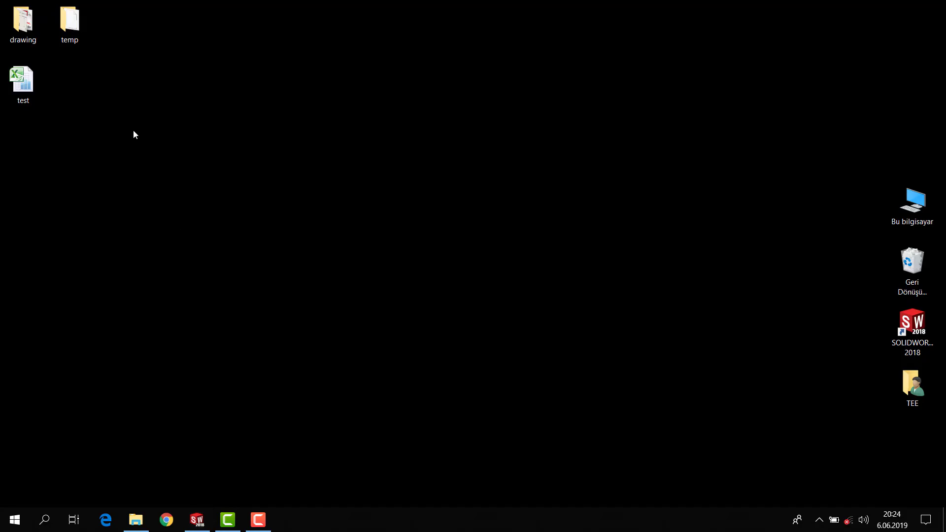
pyautogui.doubleClick(69, 22)
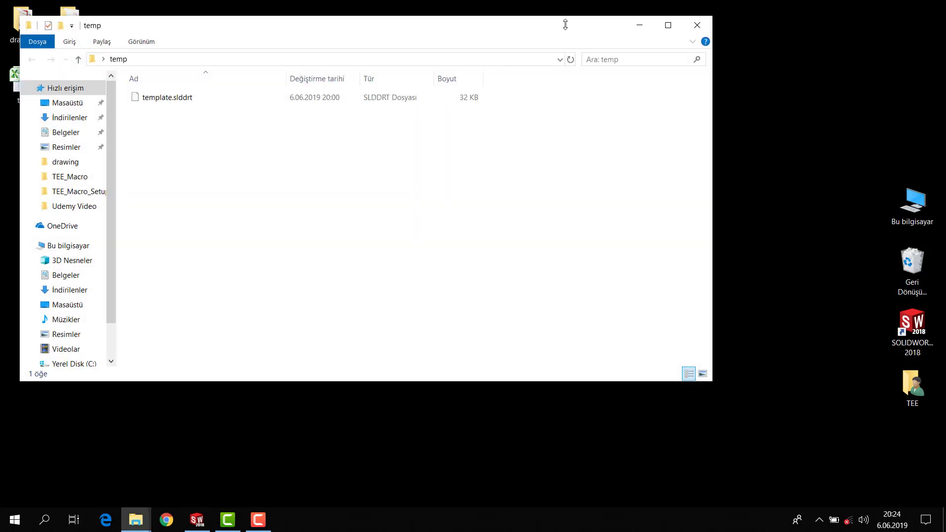
pyautogui.click(695, 26)
pyautogui.doubleClick(34, 28)
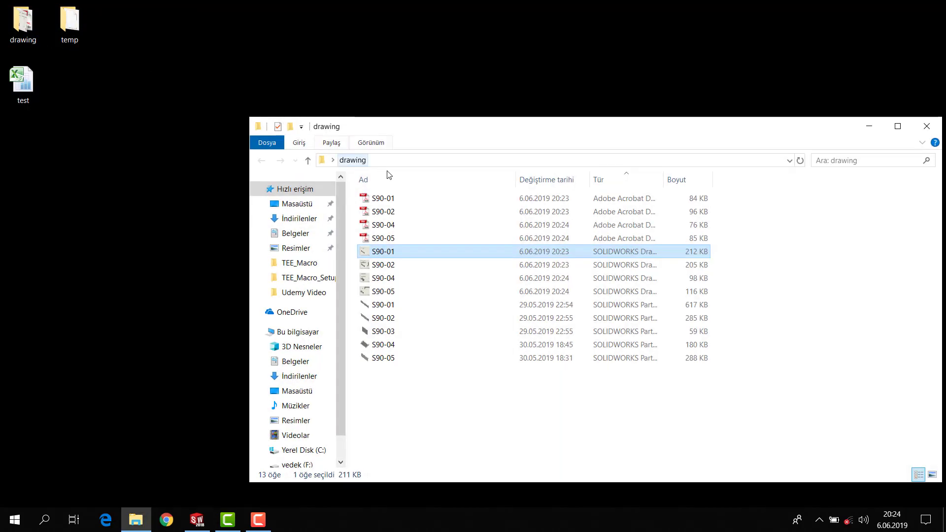
# Review the saved PDFs S90-01 and S90-02 in Adobe Reader, closing each one after checking it
pyautogui.doubleClick(414, 199)
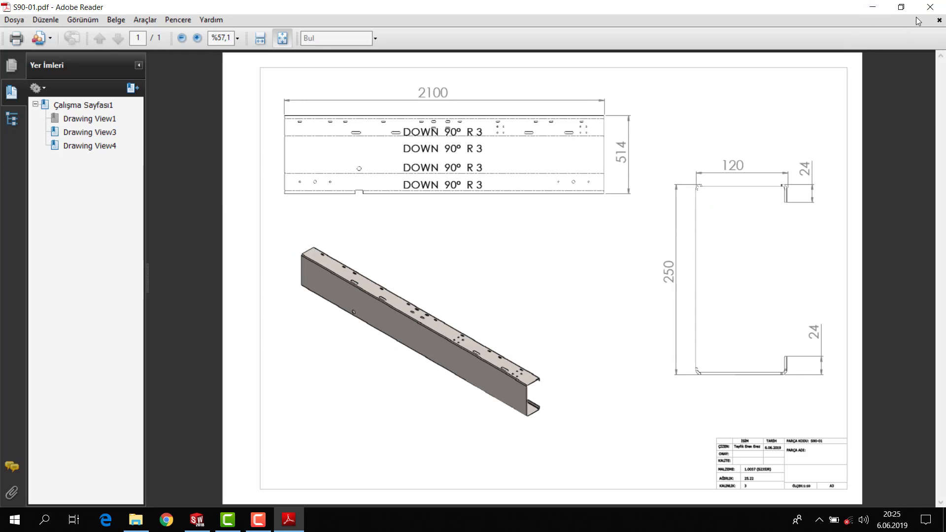
pyautogui.click(931, 7)
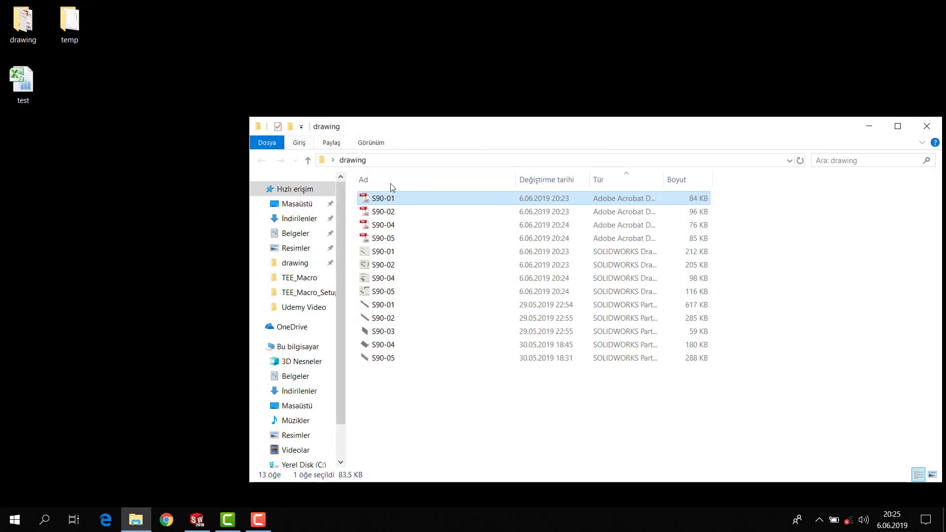
pyautogui.doubleClick(452, 213)
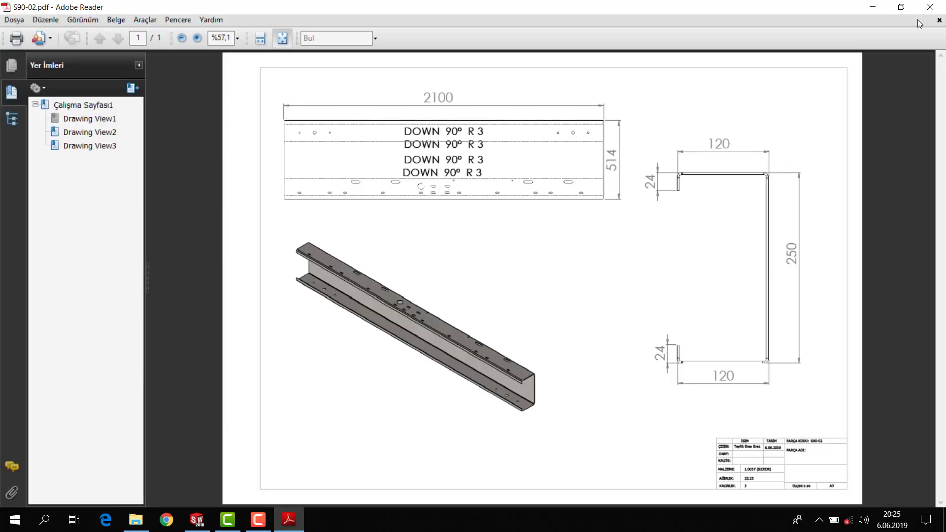
pyautogui.click(930, 7)
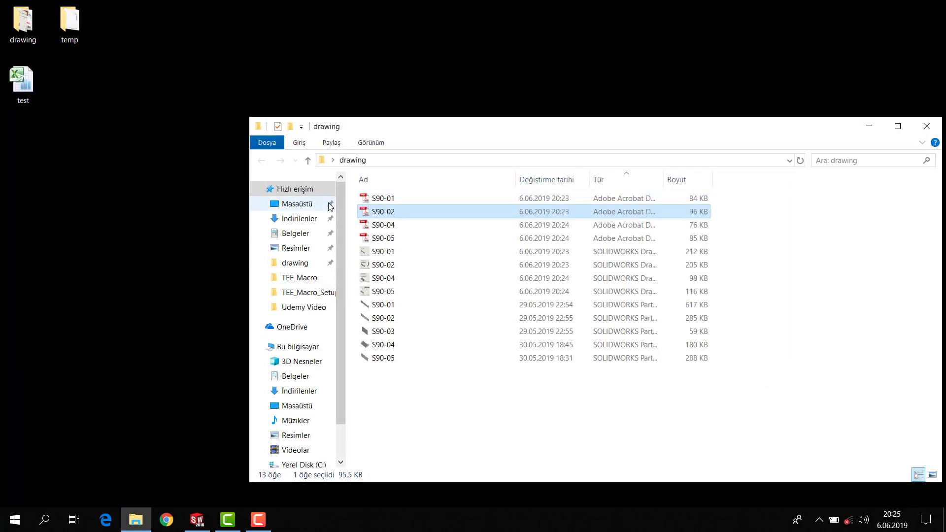
# Review the saved PDFs S90-04 and S90-05, close them and return to SOLIDWORKS
pyautogui.doubleClick(395, 228)
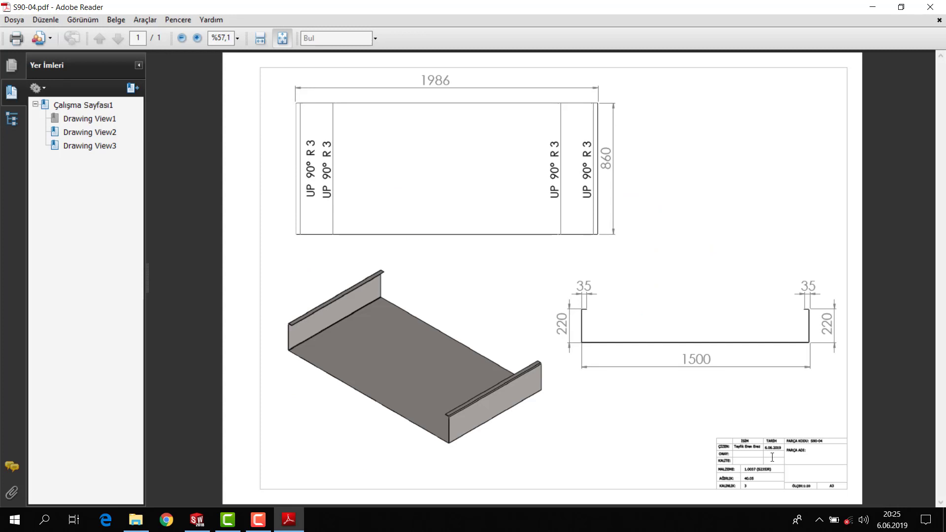
pyautogui.click(930, 7)
pyautogui.doubleClick(397, 240)
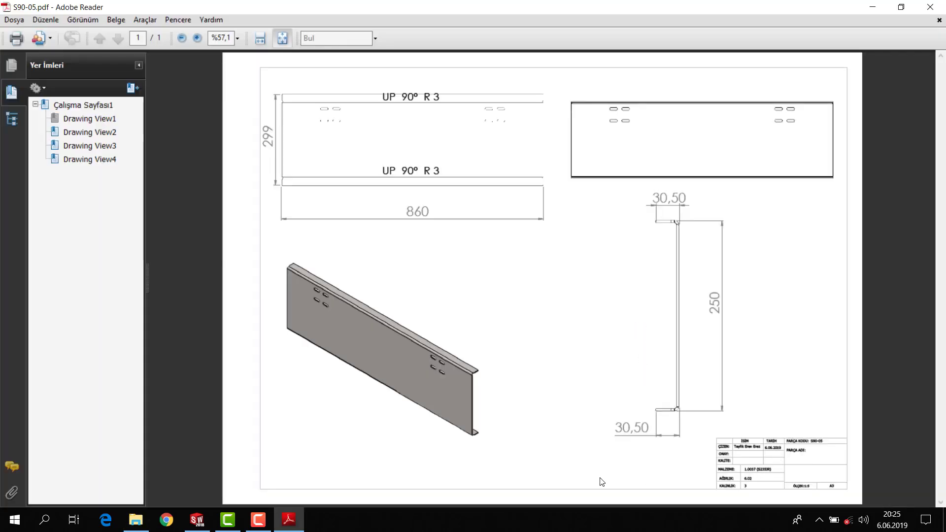
pyautogui.click(942, 7)
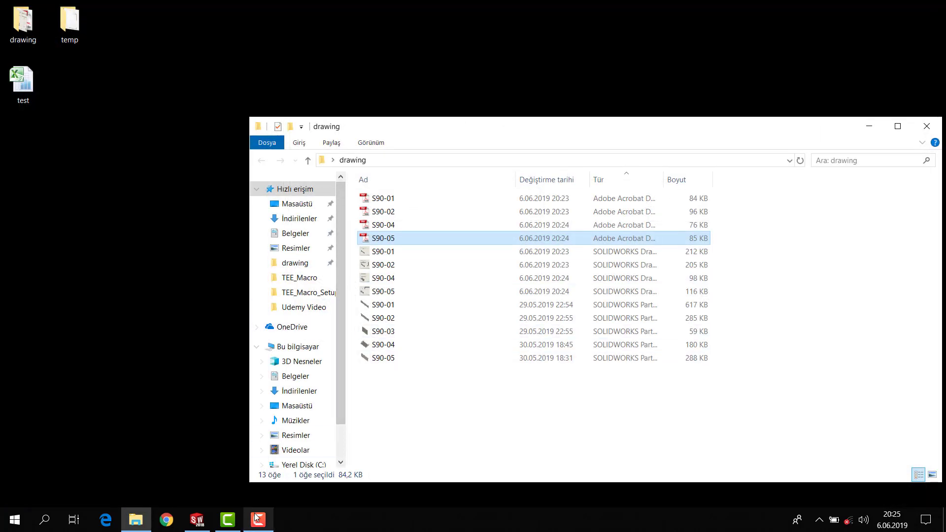
pyautogui.click(197, 520)
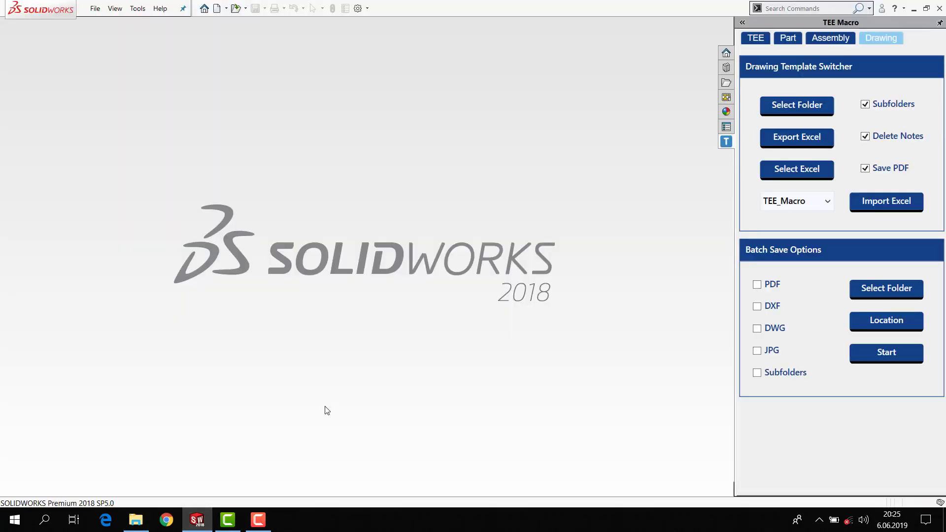